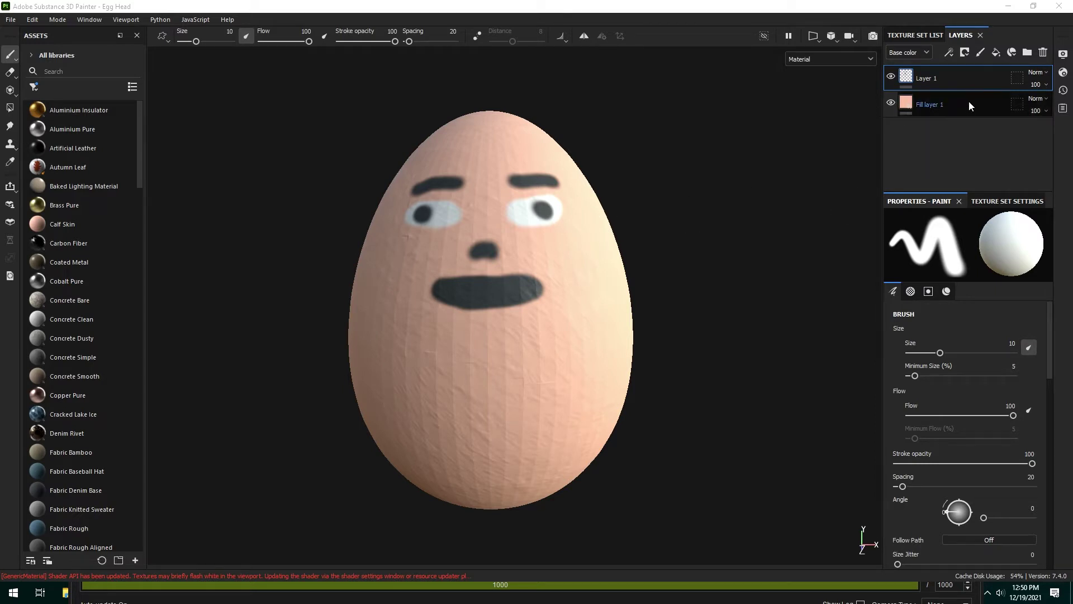
# Toggle Fill layer 1 and Layer 1 visibility, then undo a test stroke on the lower egg
pyautogui.click(891, 103)
pyautogui.click(890, 103)
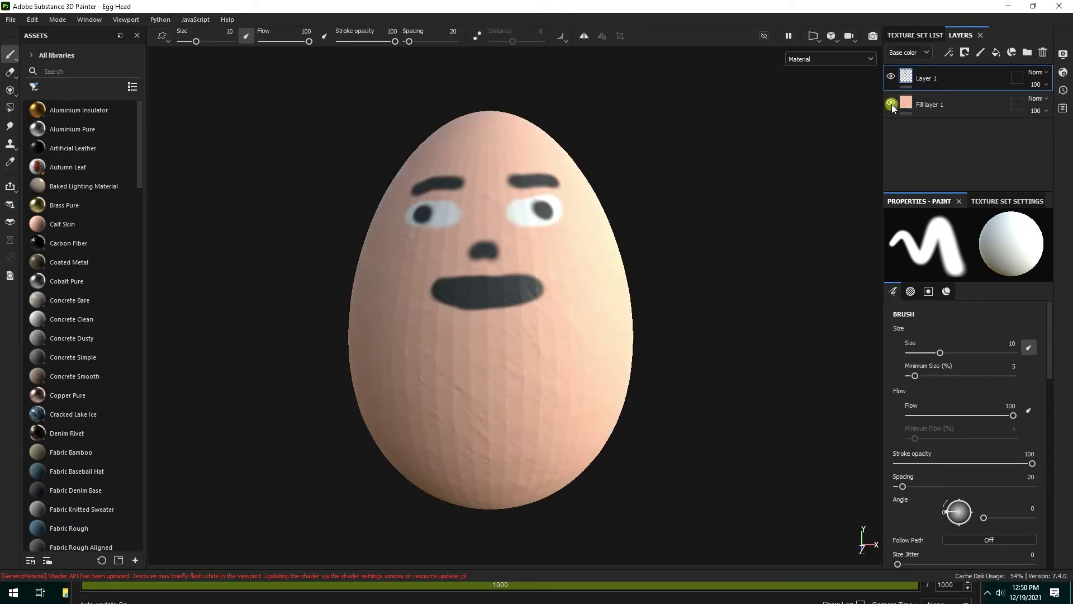
pyautogui.click(891, 77)
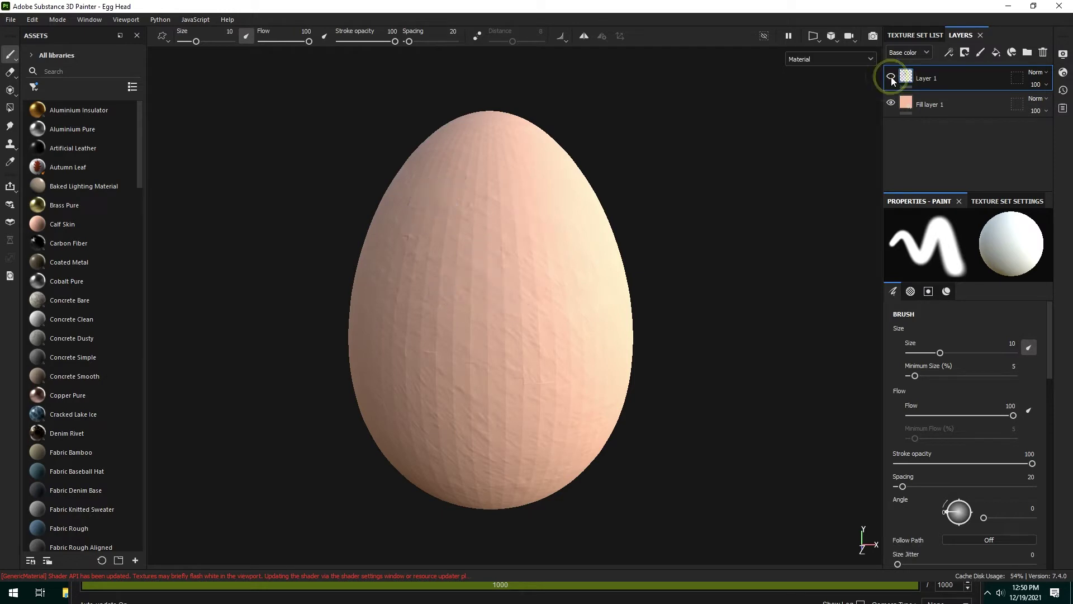
pyautogui.click(890, 77)
pyautogui.moveTo(472, 355)
pyautogui.mouseDown()
pyautogui.moveTo(569, 368)
pyautogui.moveTo(441, 416)
pyautogui.mouseUp()
pyautogui.hotkey('ctrl', 'z')
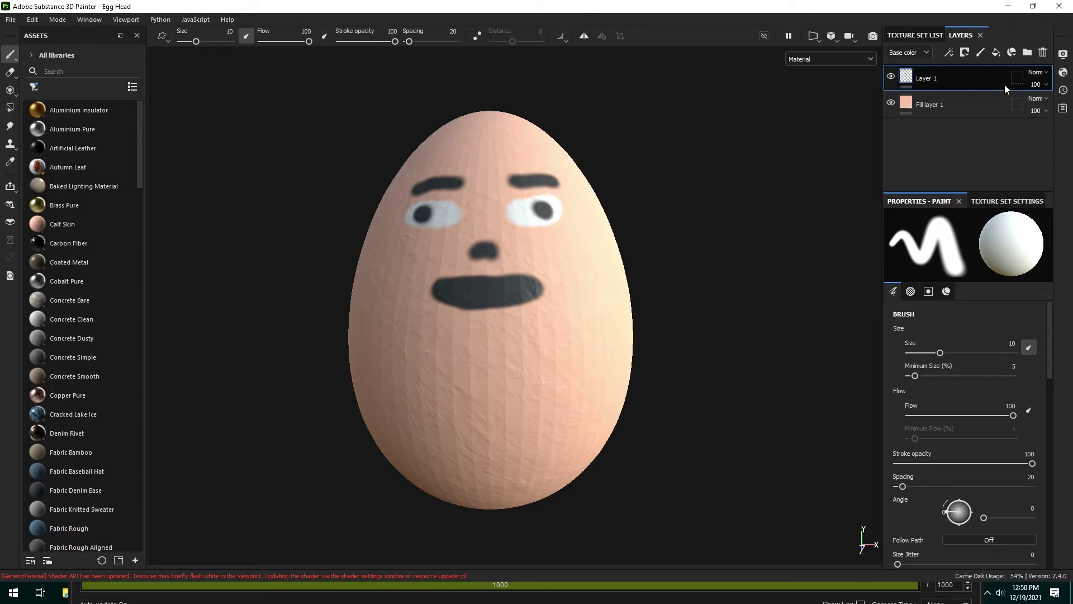
# Add an empty Layer 2 and filter the asset library to alpha shapes
pyautogui.click(978, 54)
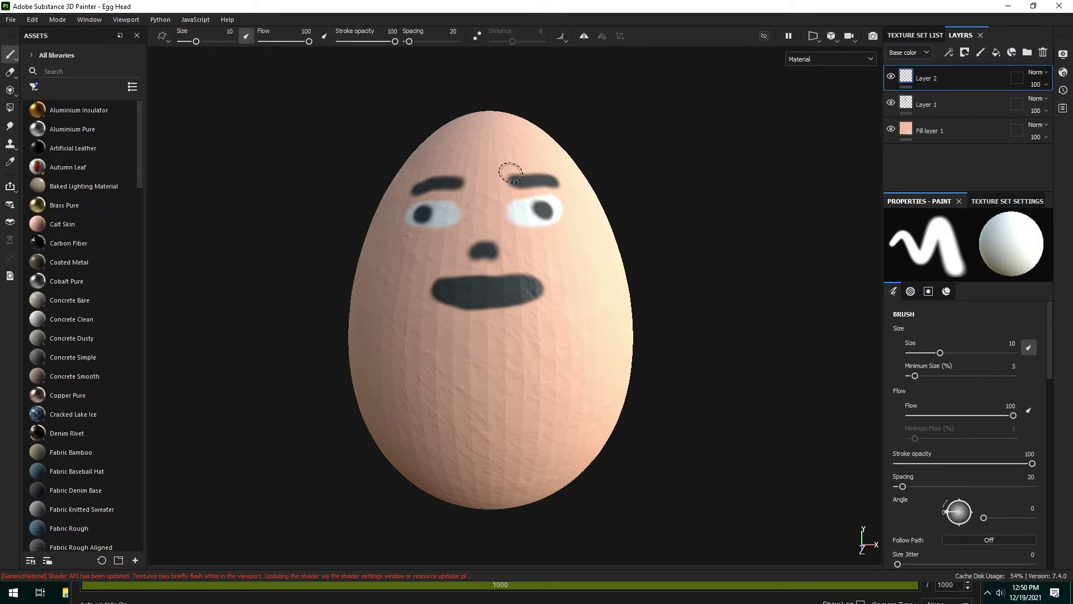
pyautogui.click(133, 86)
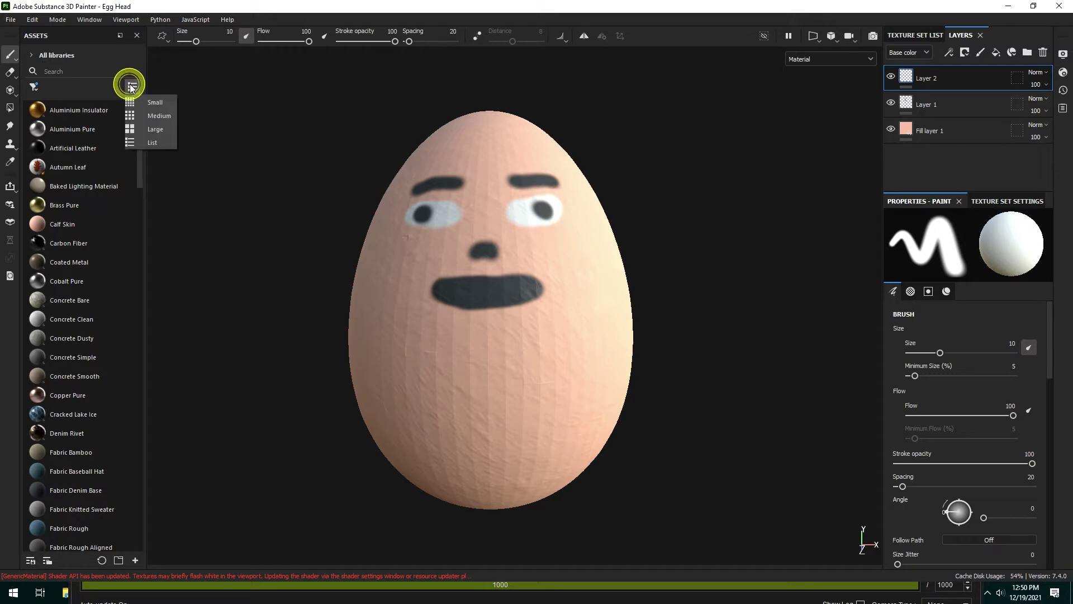
pyautogui.click(133, 87)
pyautogui.click(34, 87)
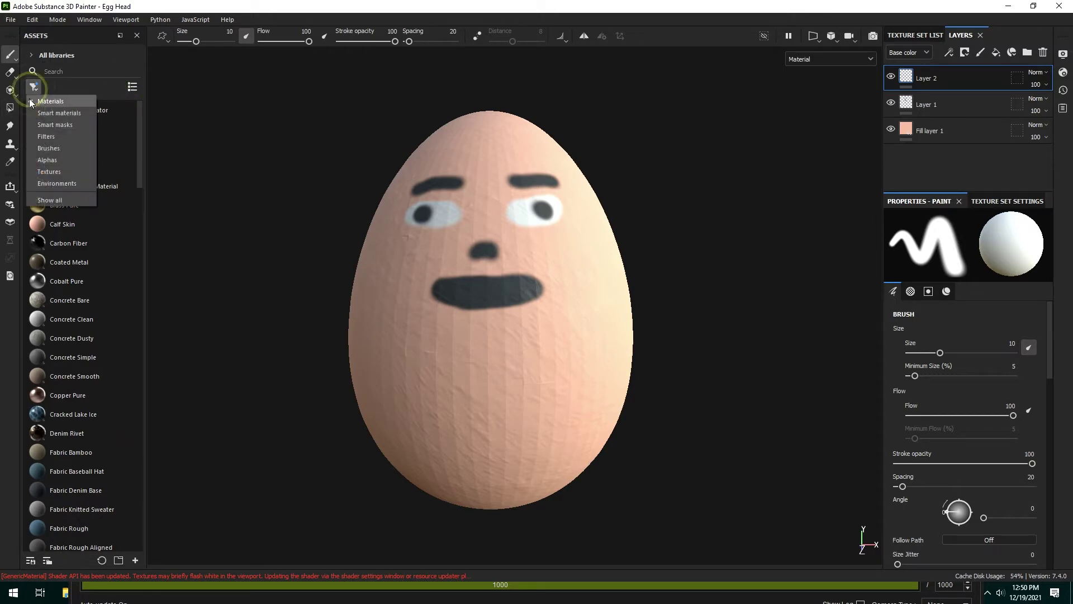
pyautogui.click(49, 148)
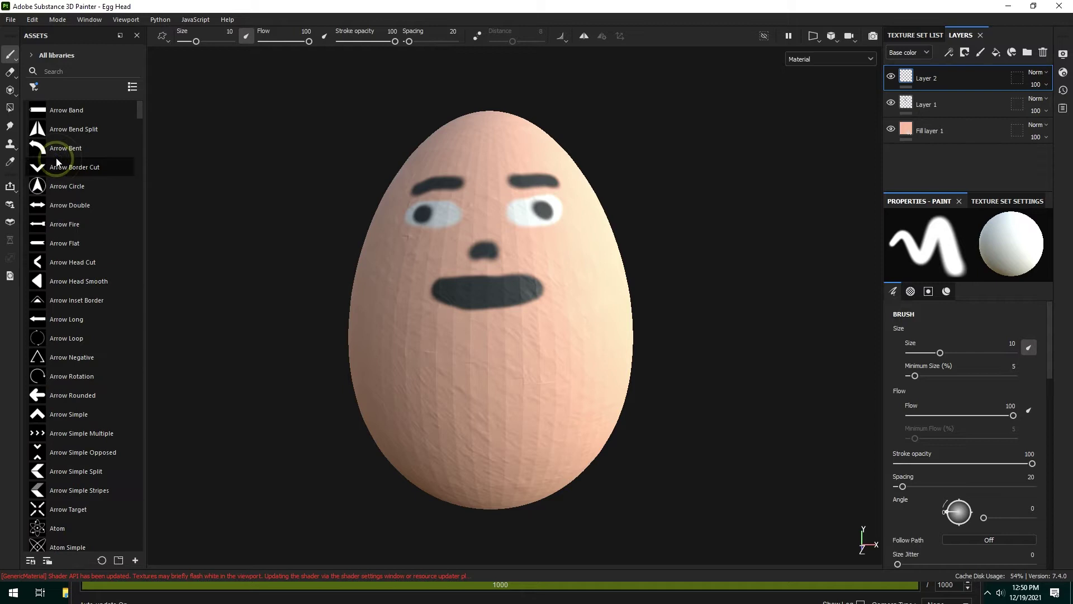
pyautogui.moveTo(56, 162)
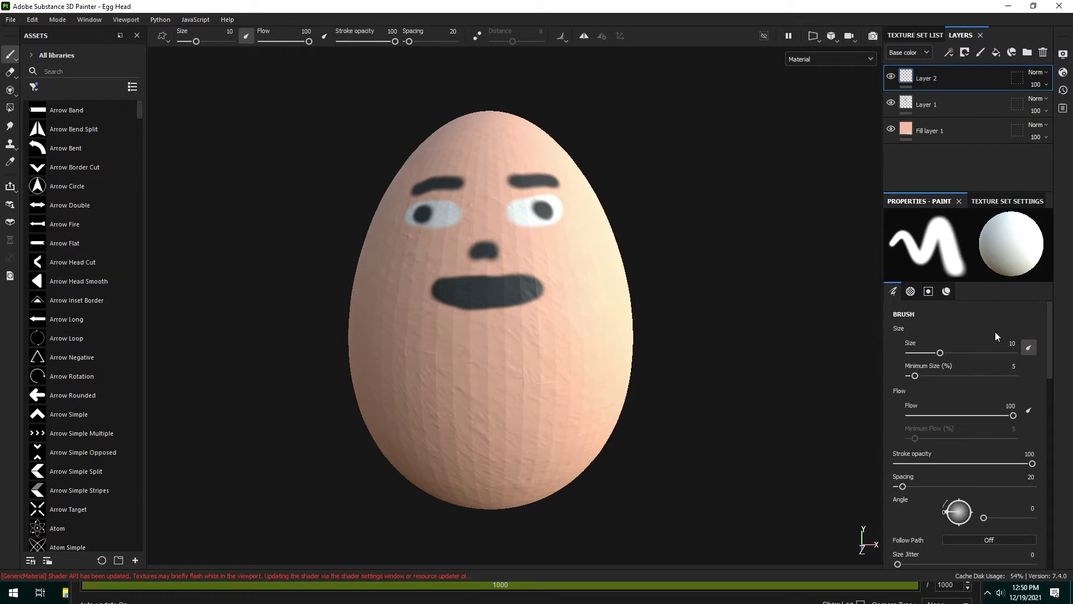
pyautogui.click(1049, 333)
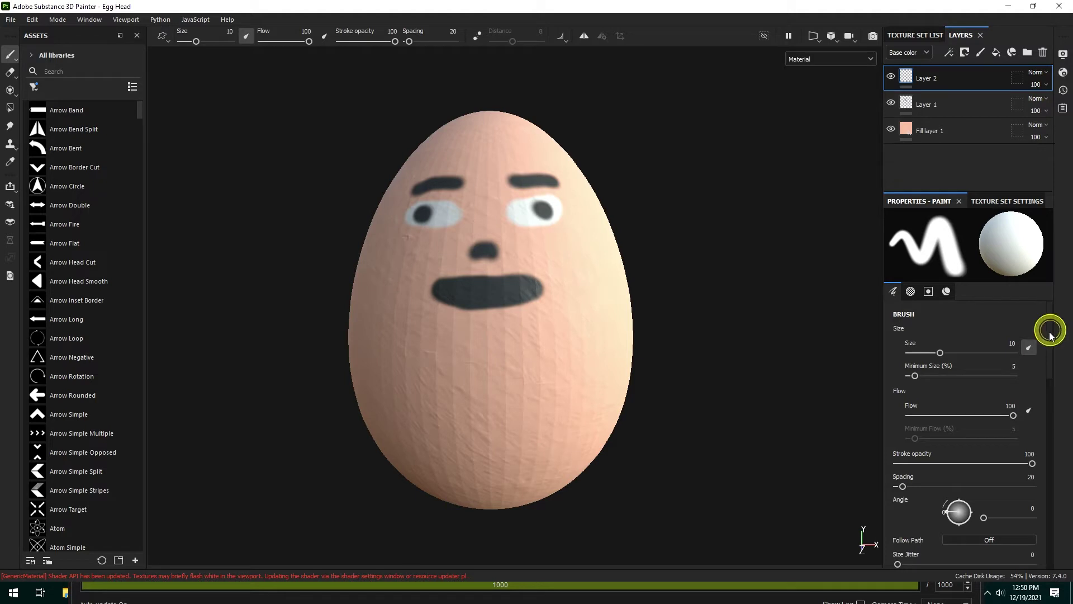
pyautogui.moveTo(1050, 333); pyautogui.dragTo(1050, 439)
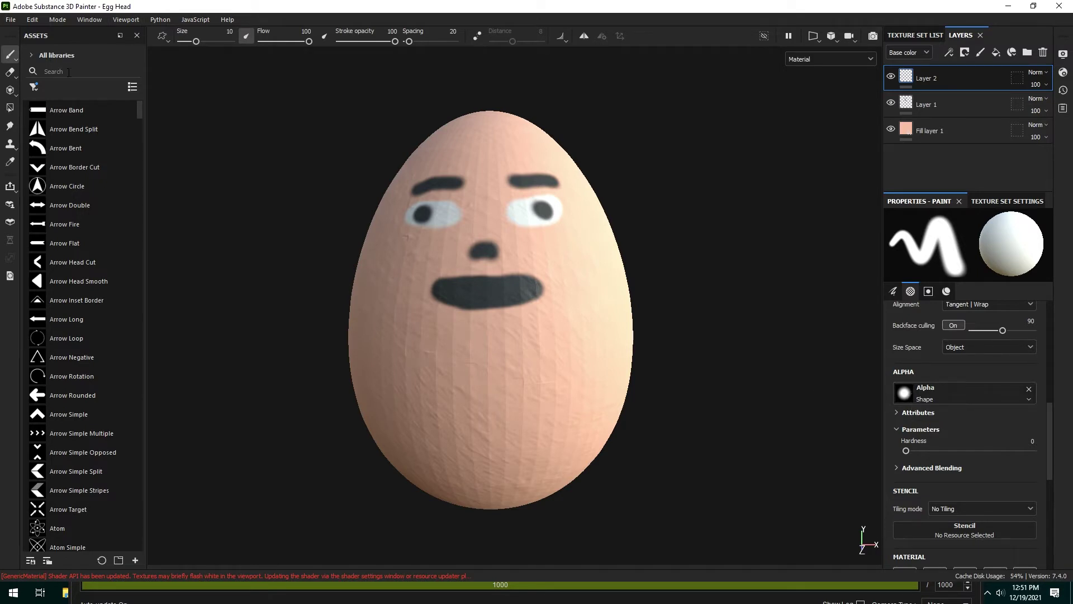
pyautogui.click(68, 71)
pyautogui.write('shape')
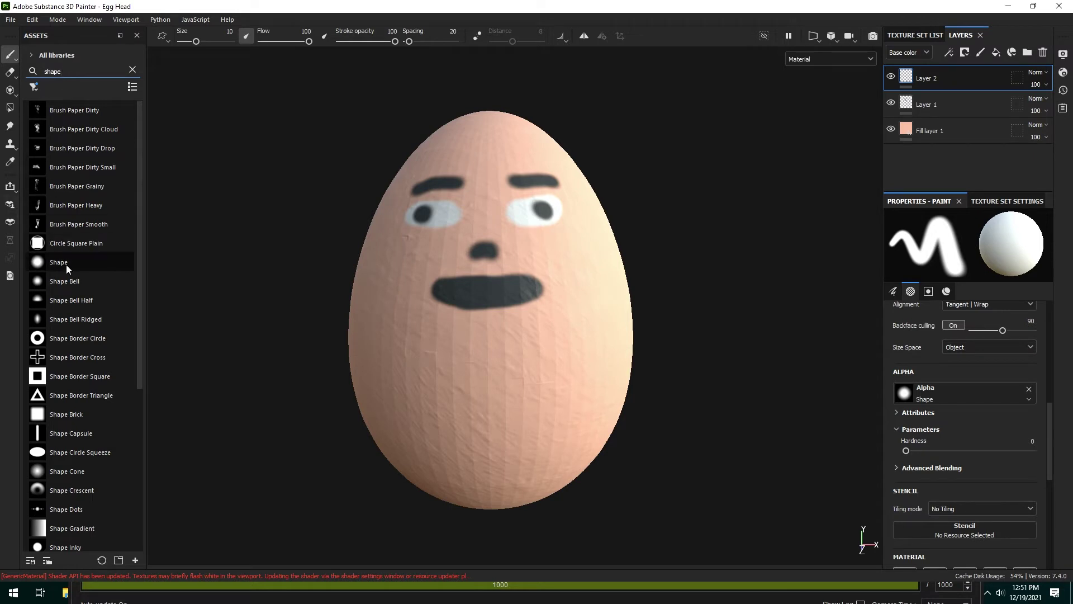
pyautogui.moveTo(67, 262)
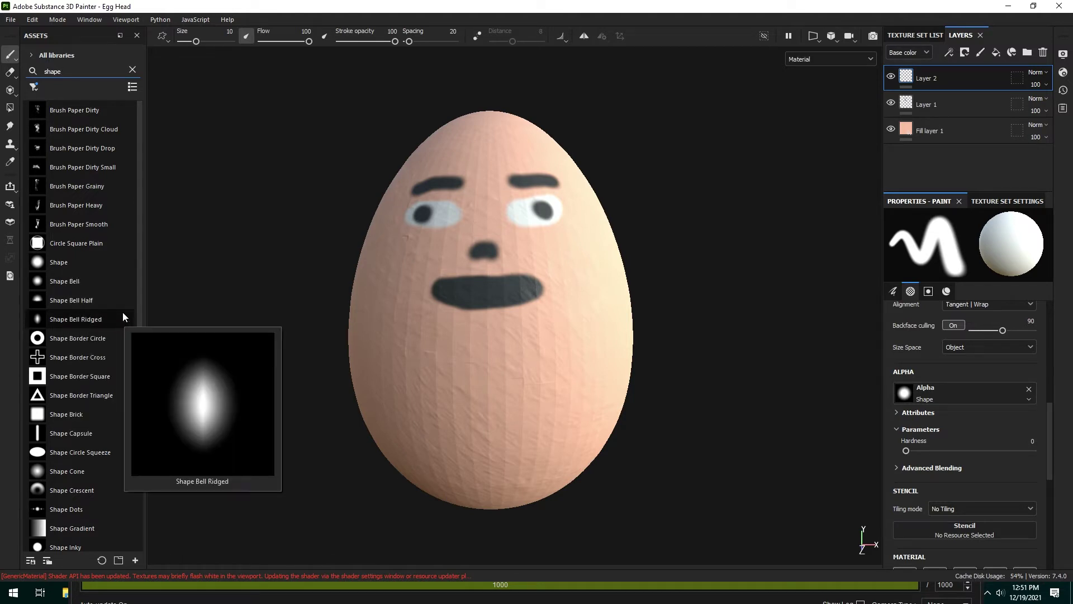
pyautogui.doubleClick(74, 71)
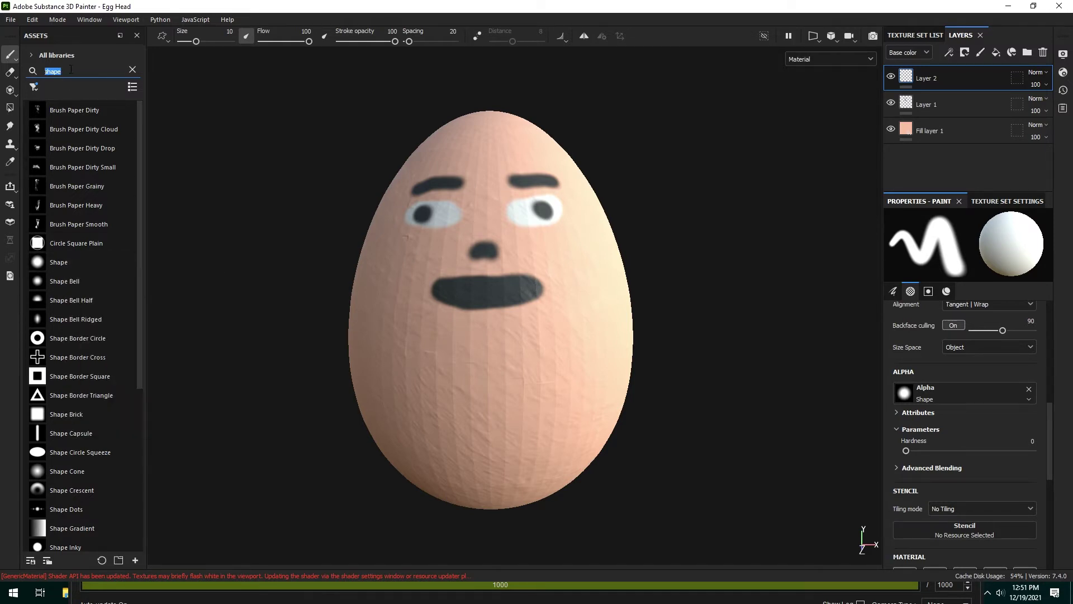
pyautogui.click(131, 71)
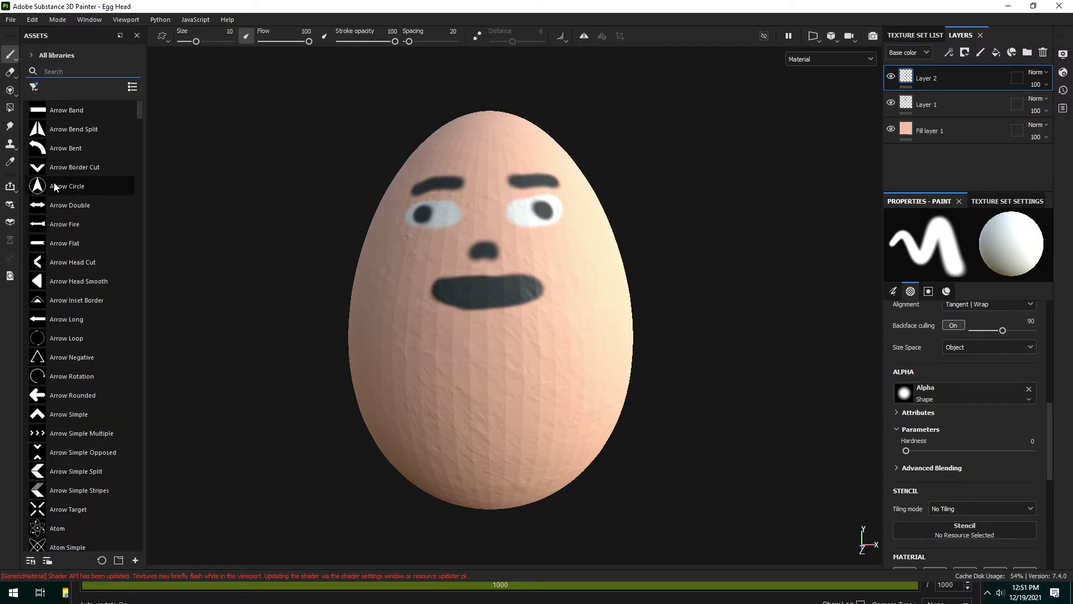
# Set Arrow Circle from the Assets panel as the brush alpha
pyautogui.moveTo(44, 187)
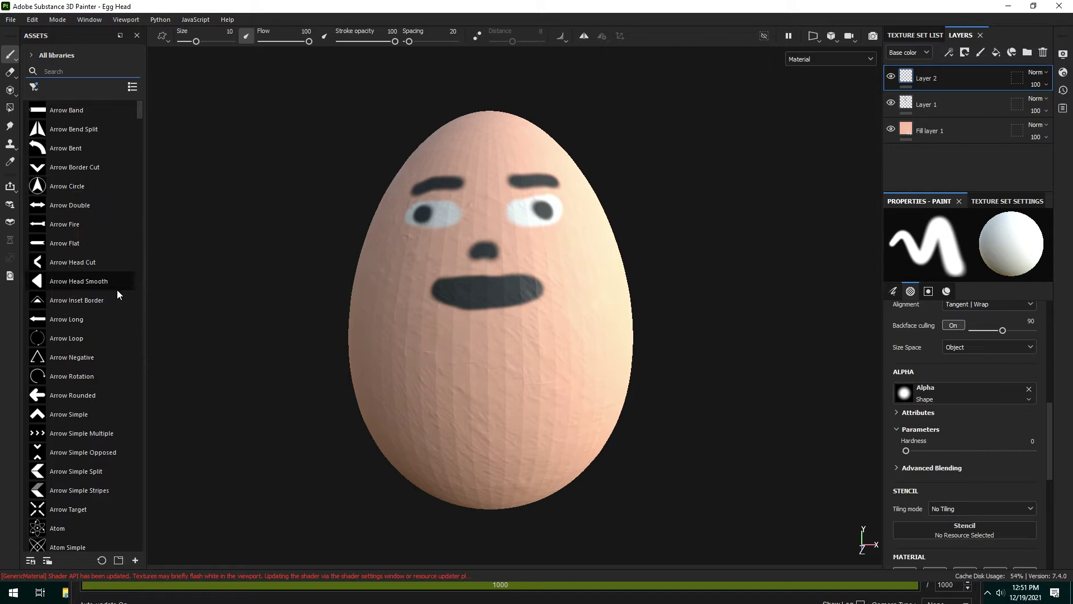
pyautogui.click(43, 187)
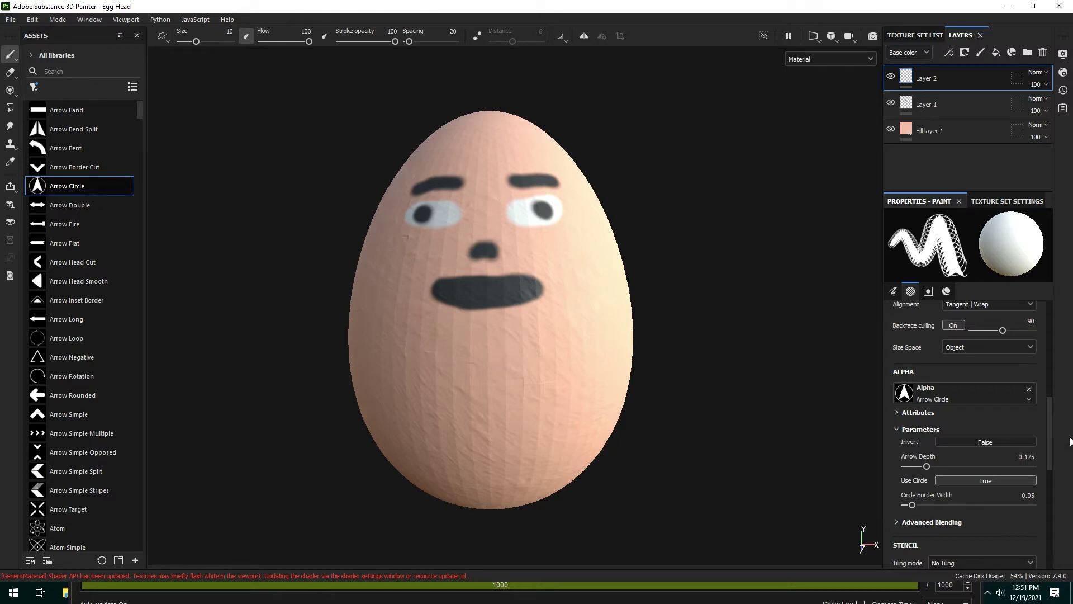
pyautogui.moveTo(1049, 425); pyautogui.dragTo(1050, 331)
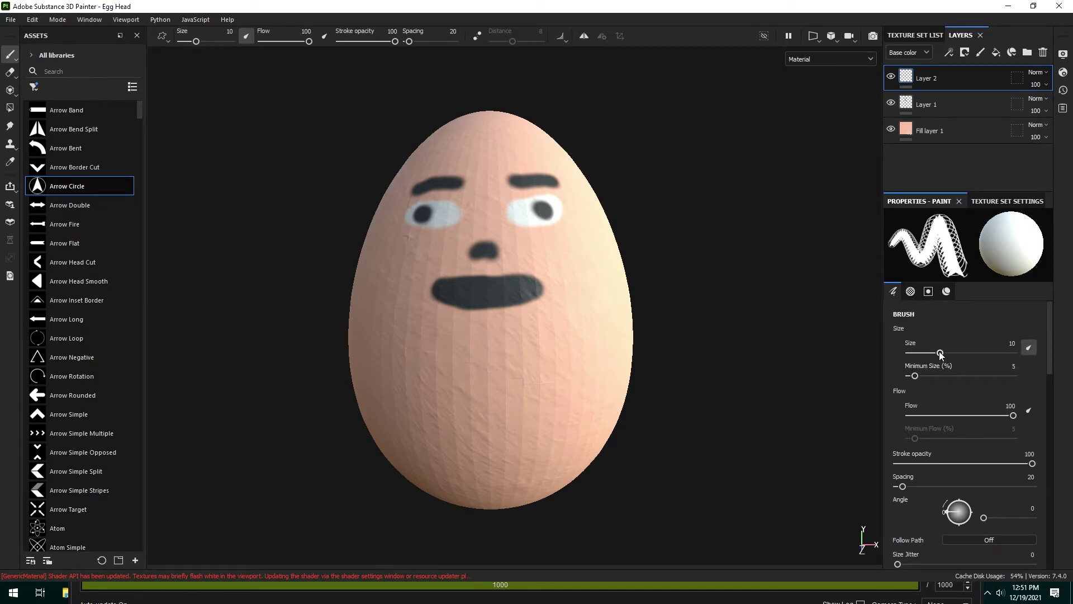
# Enlarge and rotate the Arrow Circle brush, test-stamp it on the chin, then undo it
pyautogui.moveTo(939, 353); pyautogui.dragTo(950, 351)
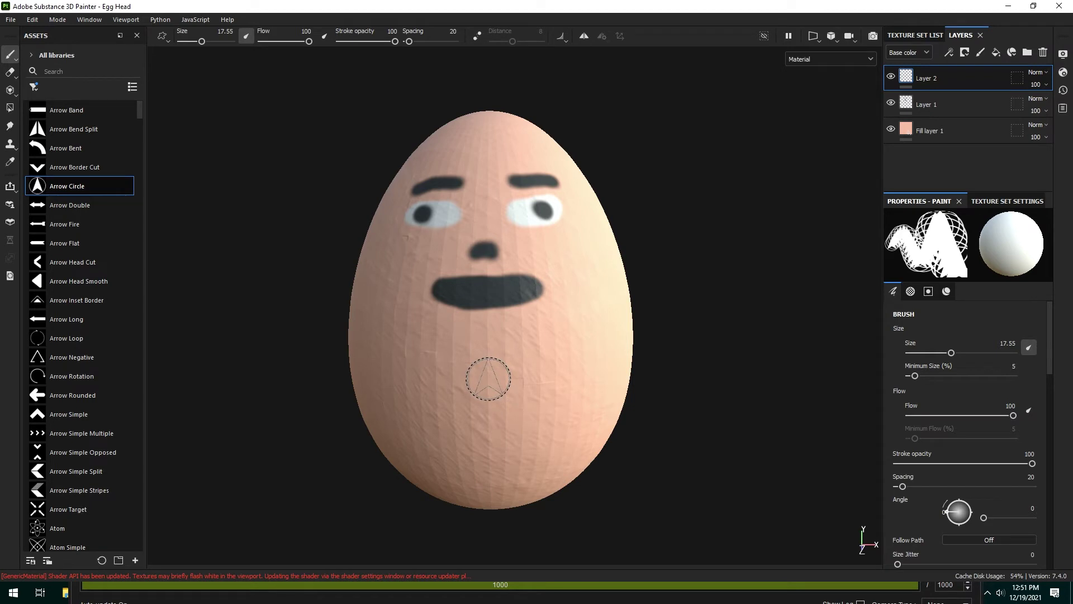
pyautogui.press('ctrl')
pyautogui.moveTo(488, 378)
pyautogui.keyDown('ctrl'); pyautogui.mouseDown(button='right')
pyautogui.moveTo(537, 379)
pyautogui.moveTo(482, 378)
pyautogui.moveTo(527, 378)
pyautogui.moveTo(514, 379)
pyautogui.mouseUp(button='right'); pyautogui.keyUp('ctrl')
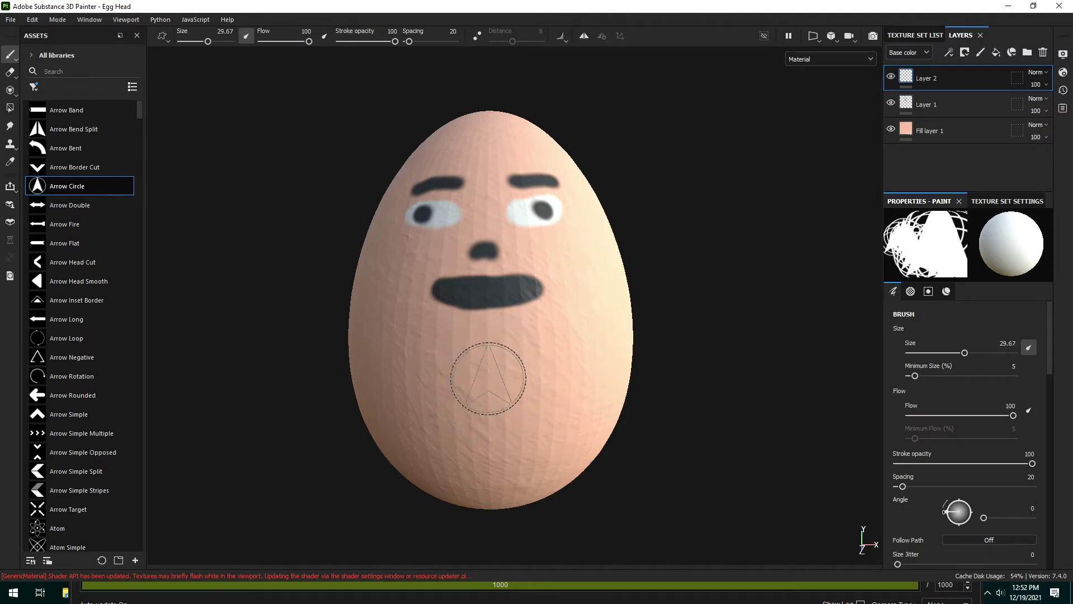
pyautogui.moveTo(488, 378)
pyautogui.keyDown('ctrl'); pyautogui.mouseDown()
pyautogui.moveTo(503, 378)
pyautogui.moveTo(475, 380)
pyautogui.moveTo(488, 377)
pyautogui.mouseUp(); pyautogui.keyUp('ctrl')
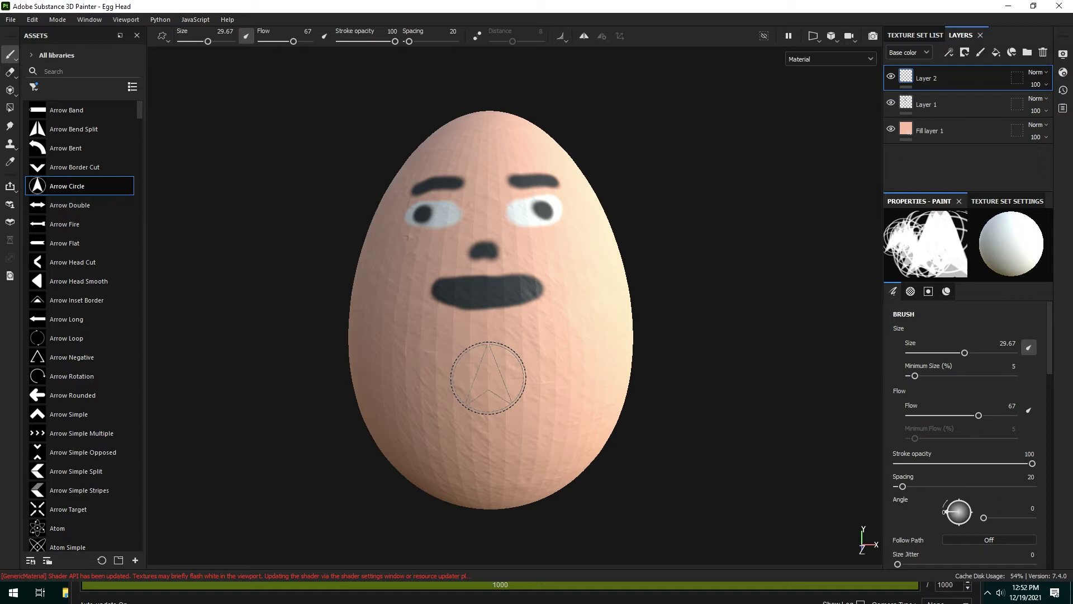
pyautogui.keyDown('ctrl'); pyautogui.click(488, 378); pyautogui.keyUp('ctrl')
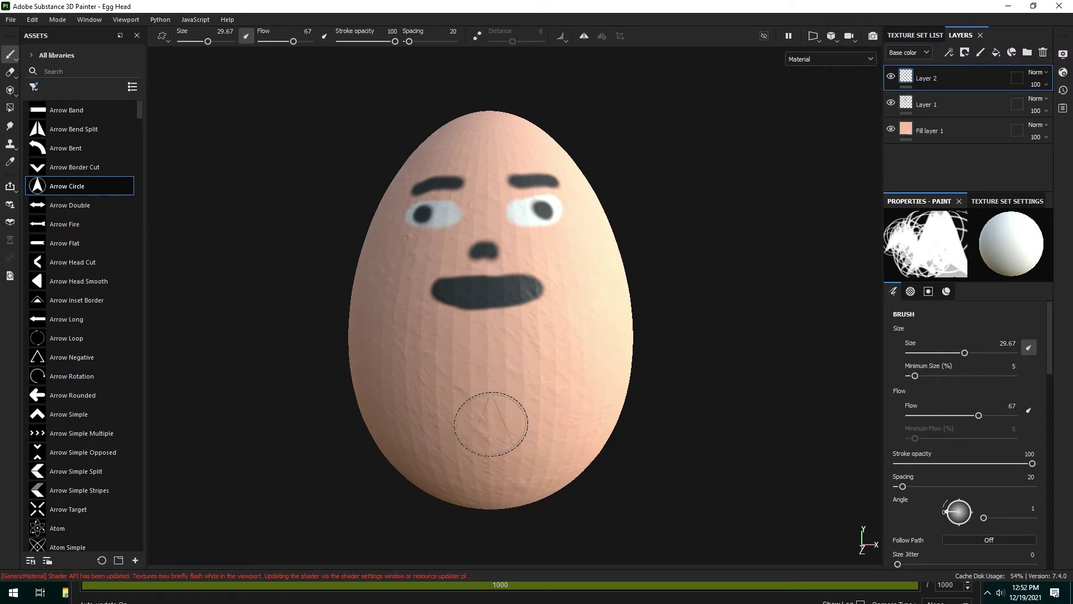
pyautogui.click(483, 386)
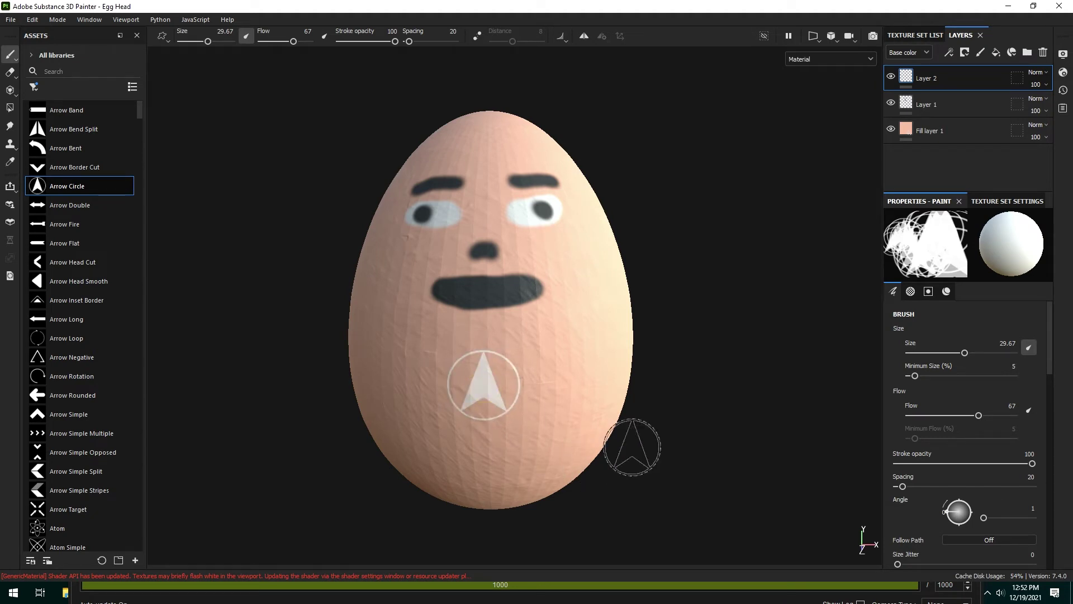
pyautogui.hotkey('ctrl', 'z')
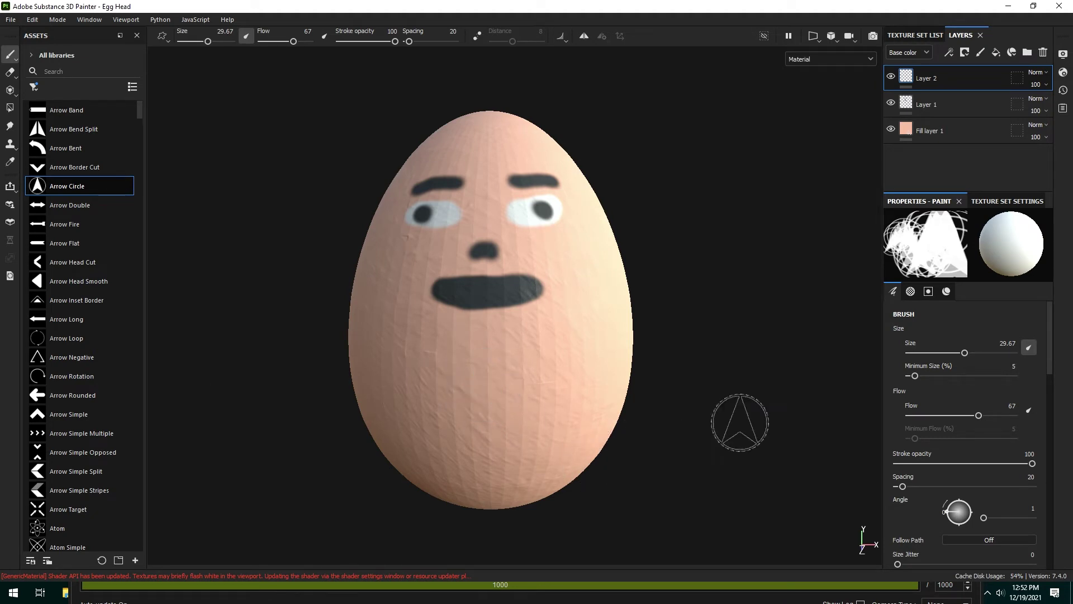
# Disable the brush's color, rough, metal and nrm channels and set Height to -0.4018
pyautogui.moveTo(1049, 344); pyautogui.dragTo(1049, 526)
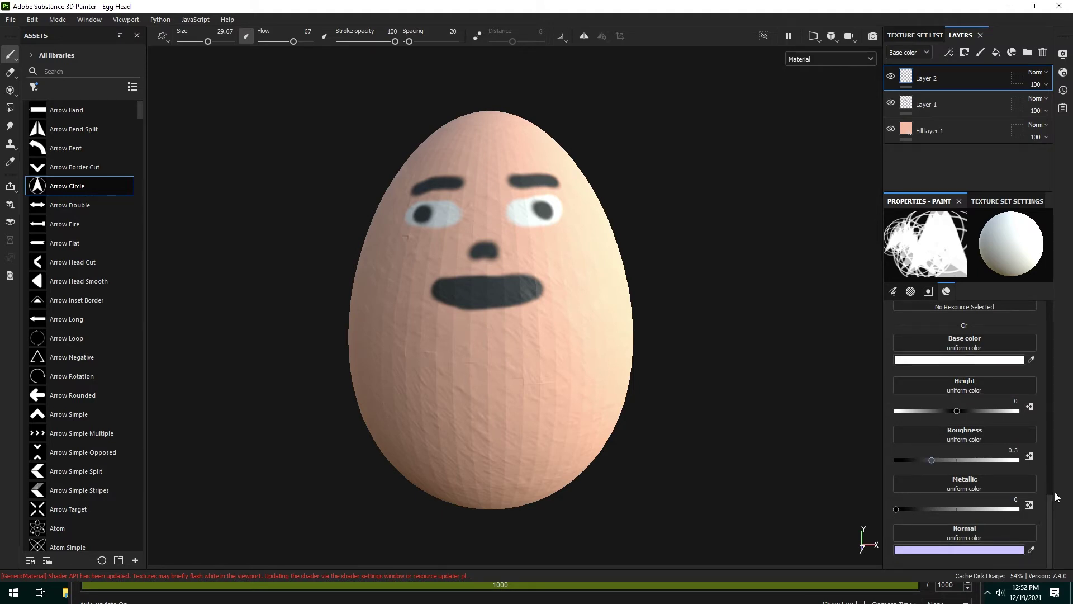
pyautogui.moveTo(1048, 517); pyautogui.dragTo(1047, 483)
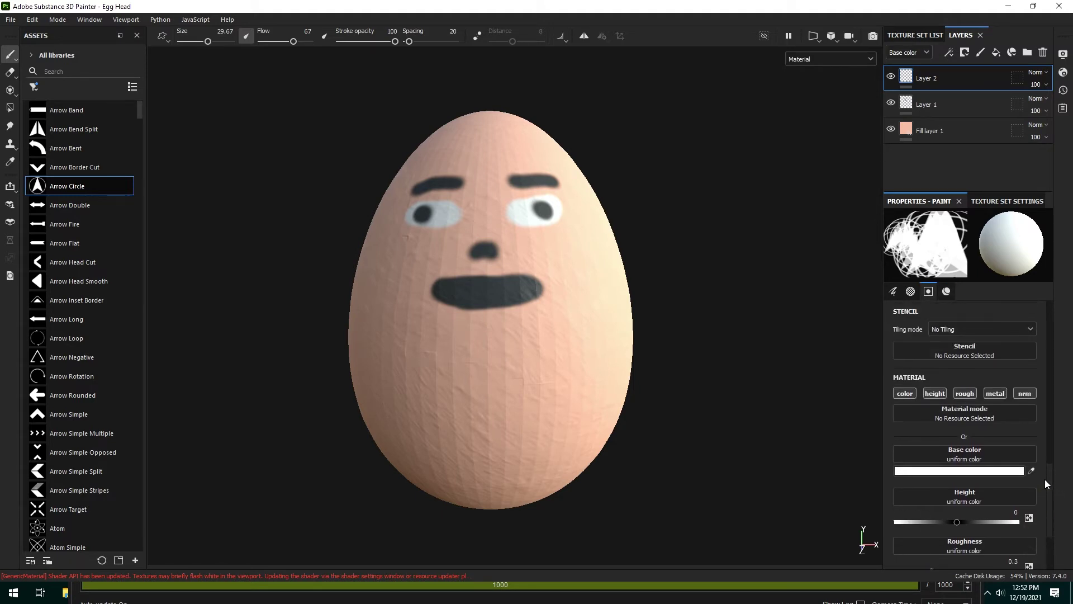
pyautogui.click(904, 393)
pyautogui.click(968, 394)
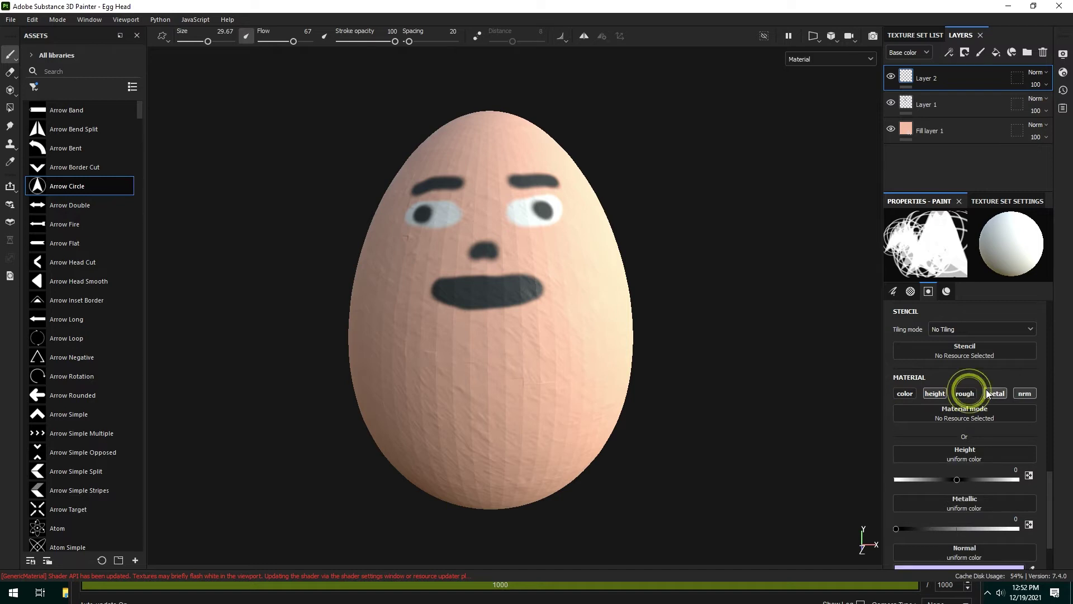
pyautogui.click(993, 394)
pyautogui.click(1024, 394)
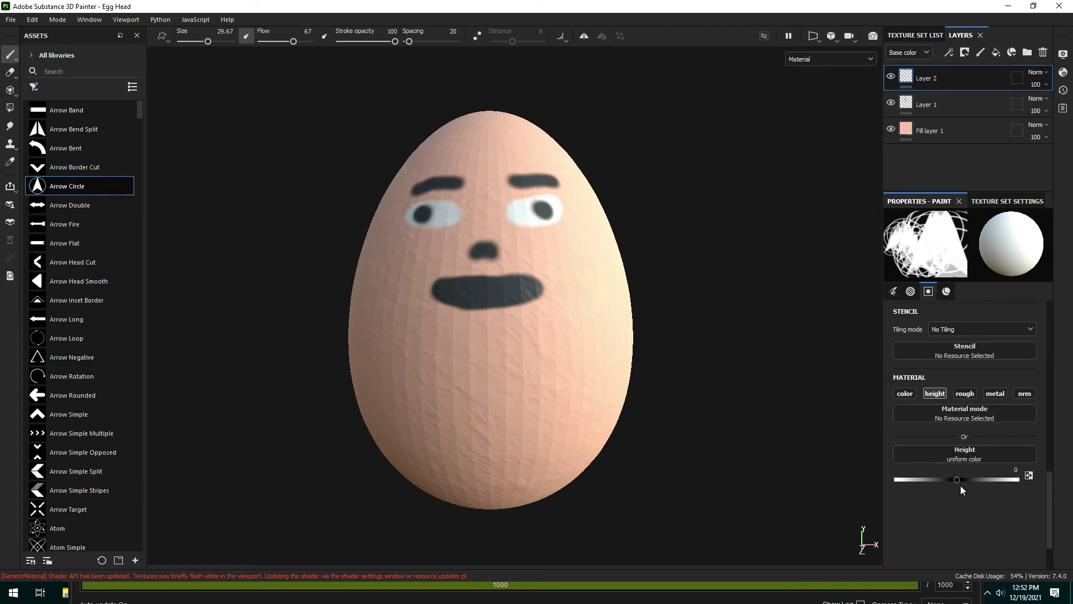
pyautogui.moveTo(959, 482); pyautogui.dragTo(931, 484)
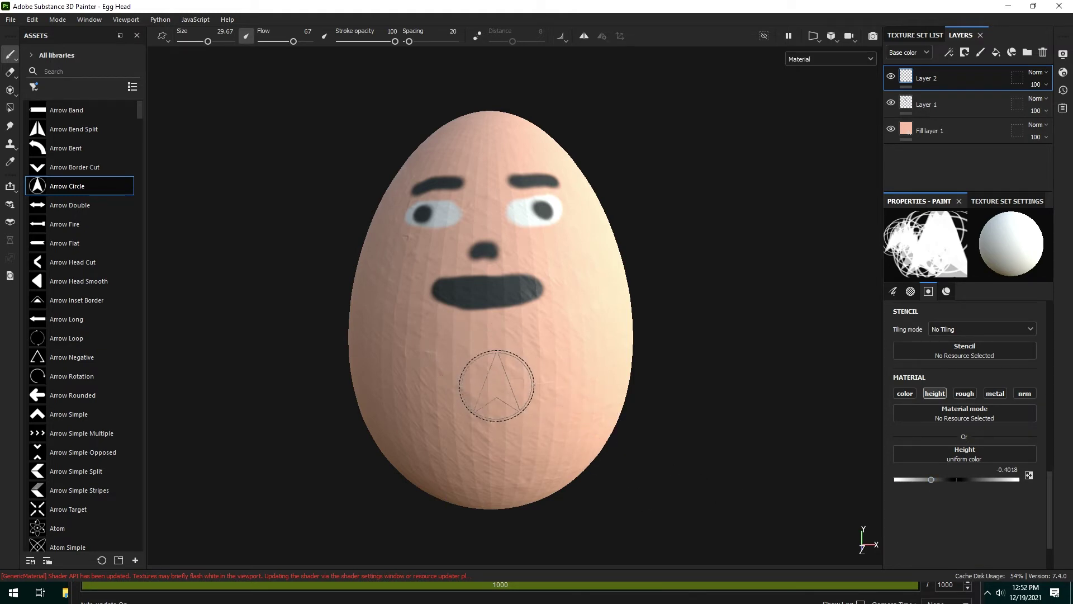
# Stamp recessed arrow circles on the chin and both cheeks, undoing a messy cheek trail
pyautogui.click(492, 385)
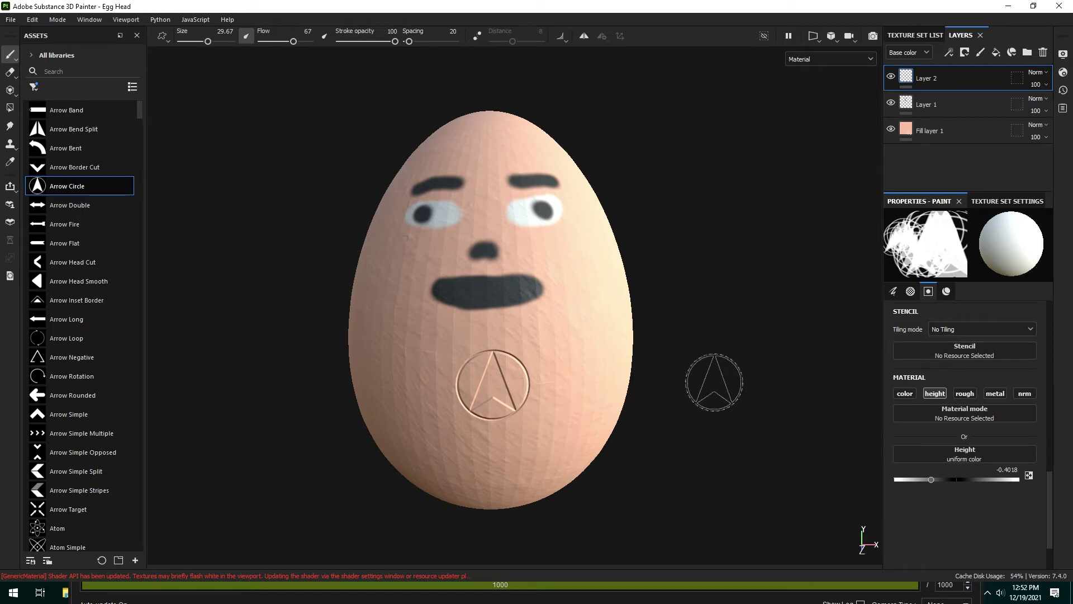
pyautogui.click(562, 351)
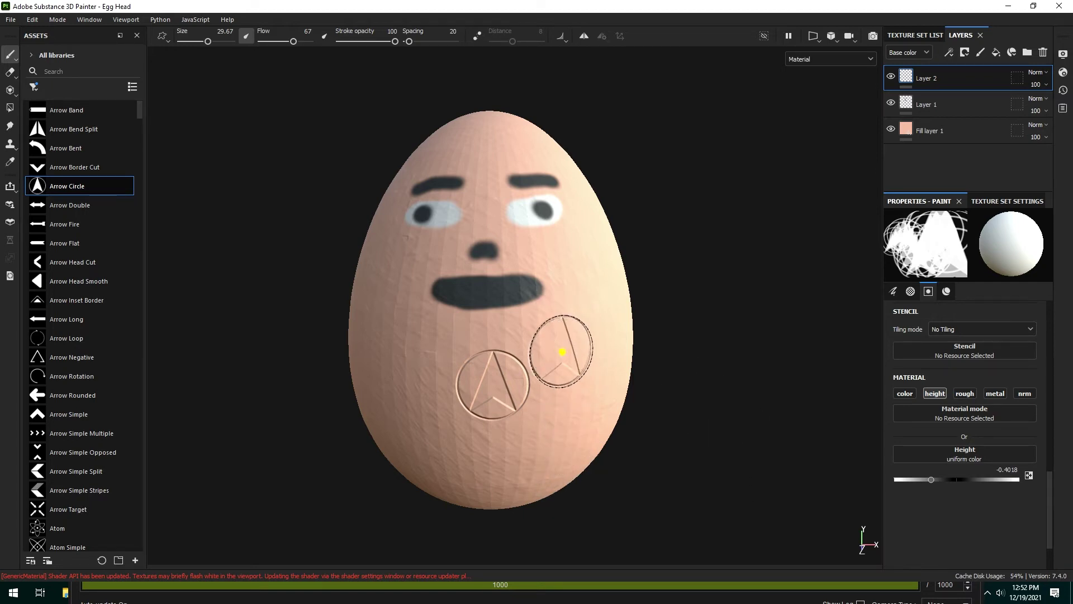
pyautogui.moveTo(561, 351)
pyautogui.mouseDown()
pyautogui.moveTo(590, 380)
pyautogui.moveTo(600, 276)
pyautogui.moveTo(611, 296)
pyautogui.moveTo(600, 348)
pyautogui.mouseUp()
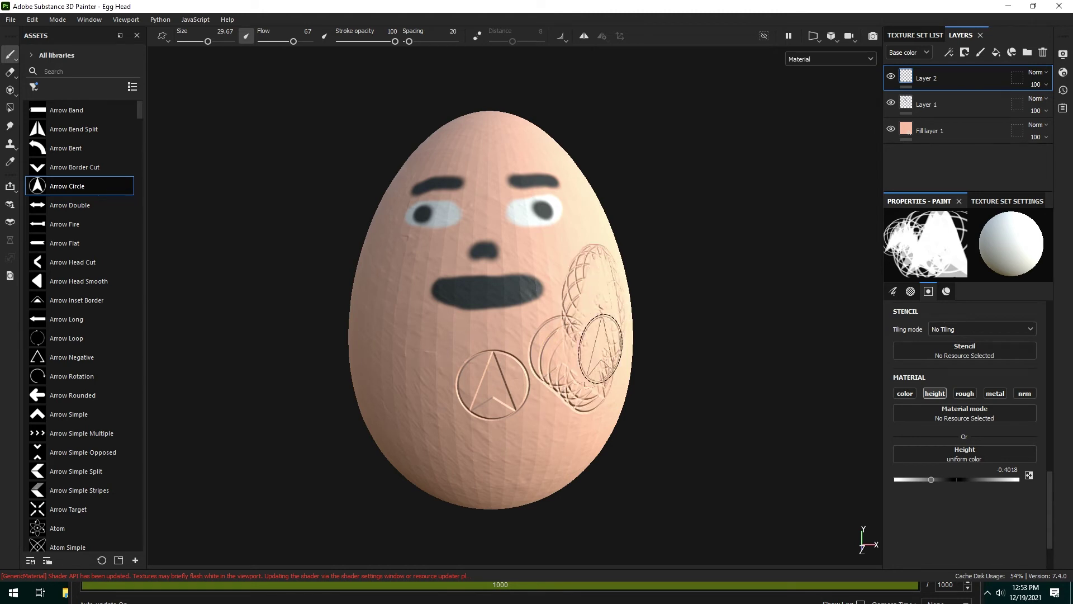
pyautogui.hotkey('ctrl', 'z')
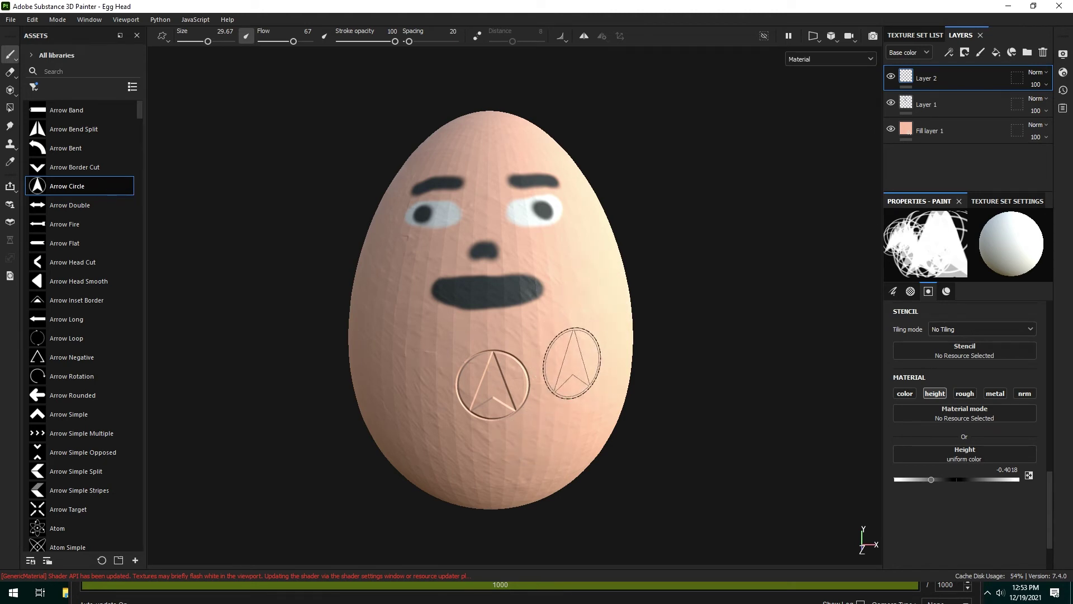
pyautogui.click(573, 363)
pyautogui.click(420, 391)
pyautogui.click(394, 338)
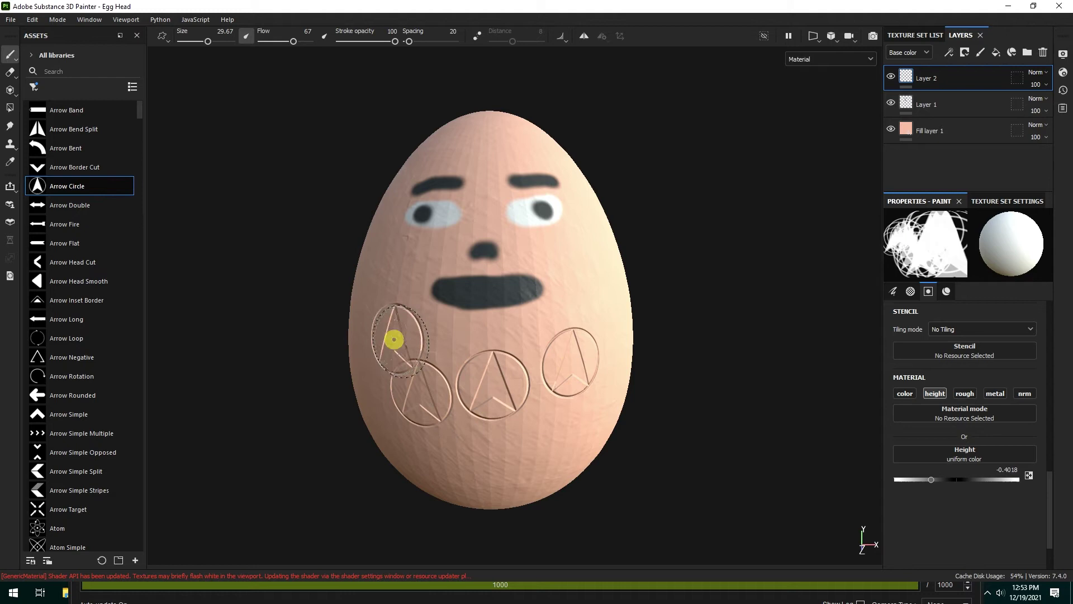
pyautogui.moveTo(1050, 482); pyautogui.dragTo(1043, 310)
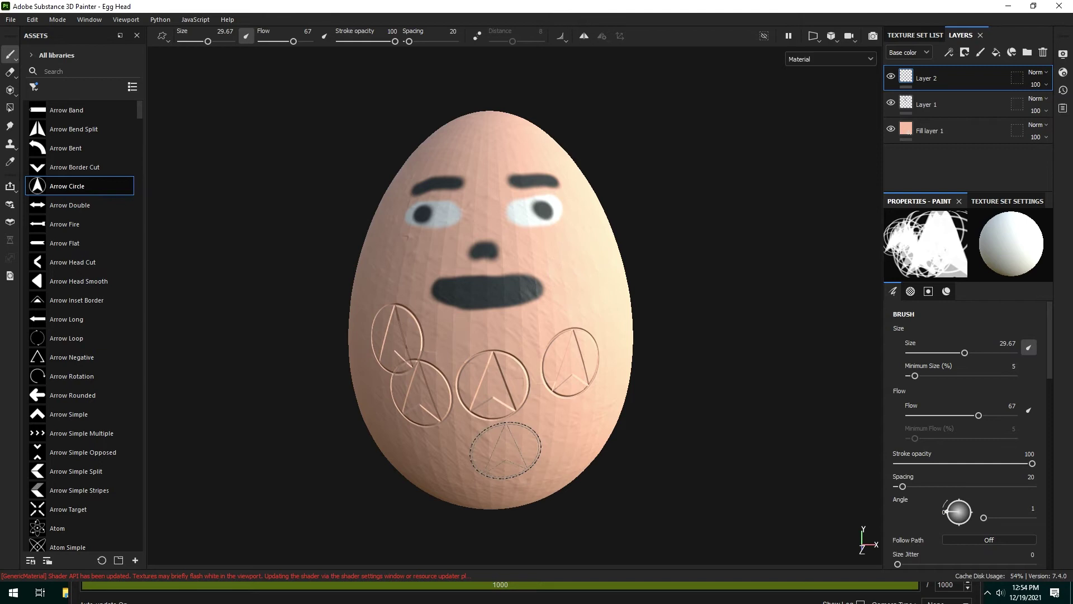
# Add stamps on the lower right and beside the mouth, then a size-68.33 stamp over the face
pyautogui.moveTo(506, 451); pyautogui.dragTo(560, 415)
pyautogui.hotkey('ctrl', 'z')
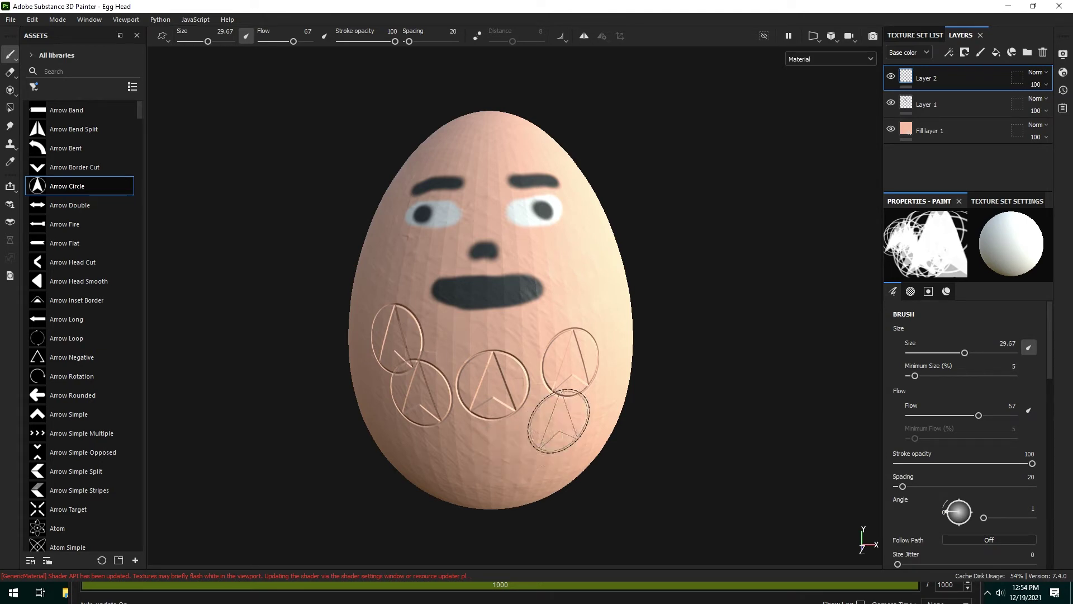
pyautogui.click(575, 286)
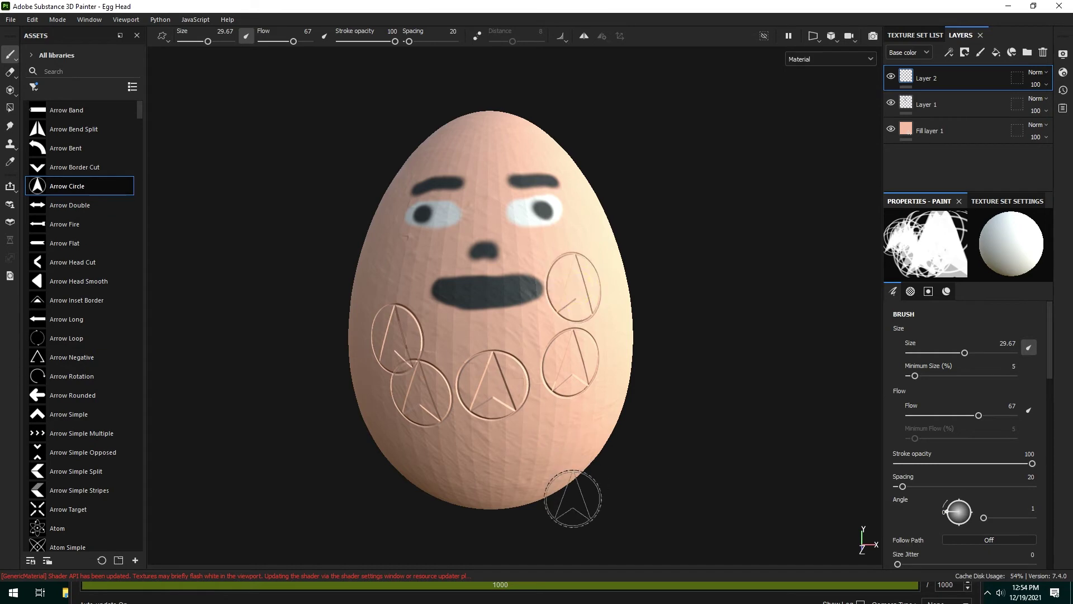
pyautogui.click(486, 326)
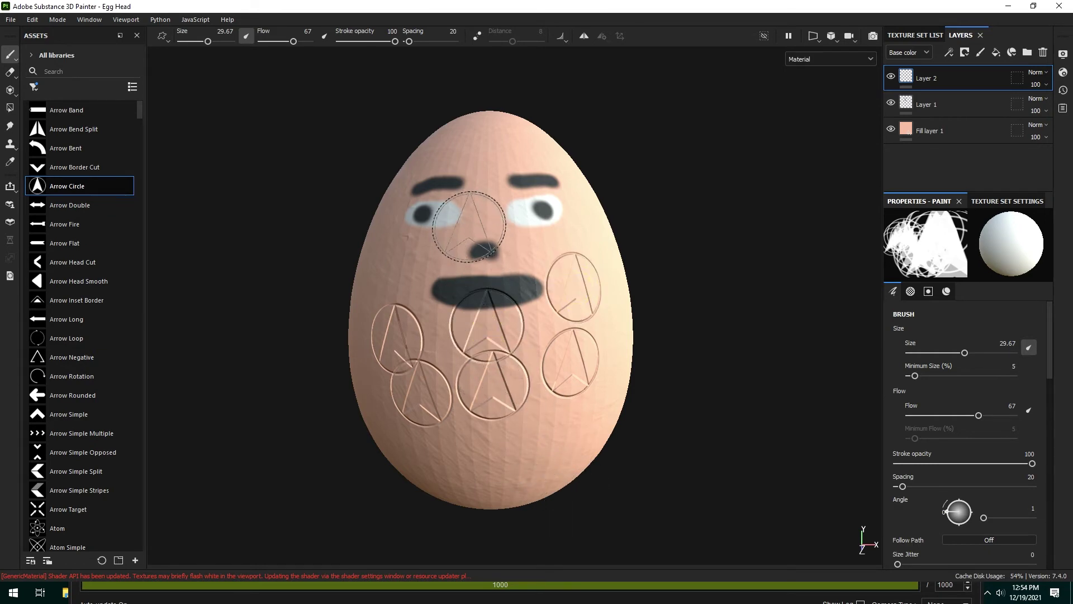
pyautogui.moveTo(472, 227); pyautogui.dragTo(481, 249, button='middle')
pyautogui.keyDown('alt'); pyautogui.moveTo(481, 262); pyautogui.dragTo(488, 270); pyautogui.keyUp('alt')
pyautogui.keyDown('ctrl'); pyautogui.moveTo(487, 270); pyautogui.dragTo(503, 268, button='right'); pyautogui.keyUp('ctrl')
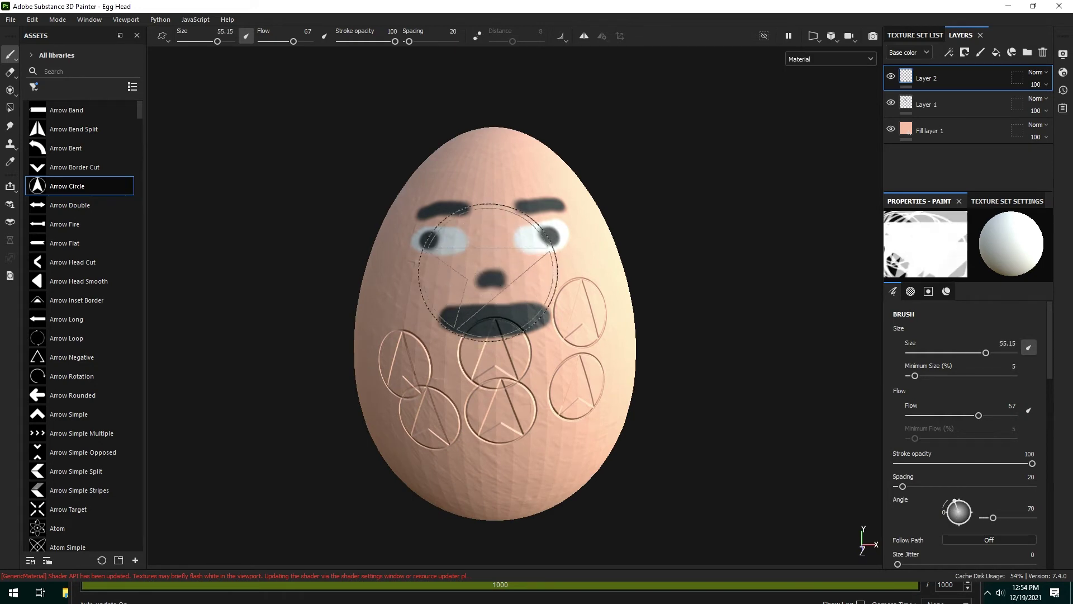
pyautogui.click(488, 229)
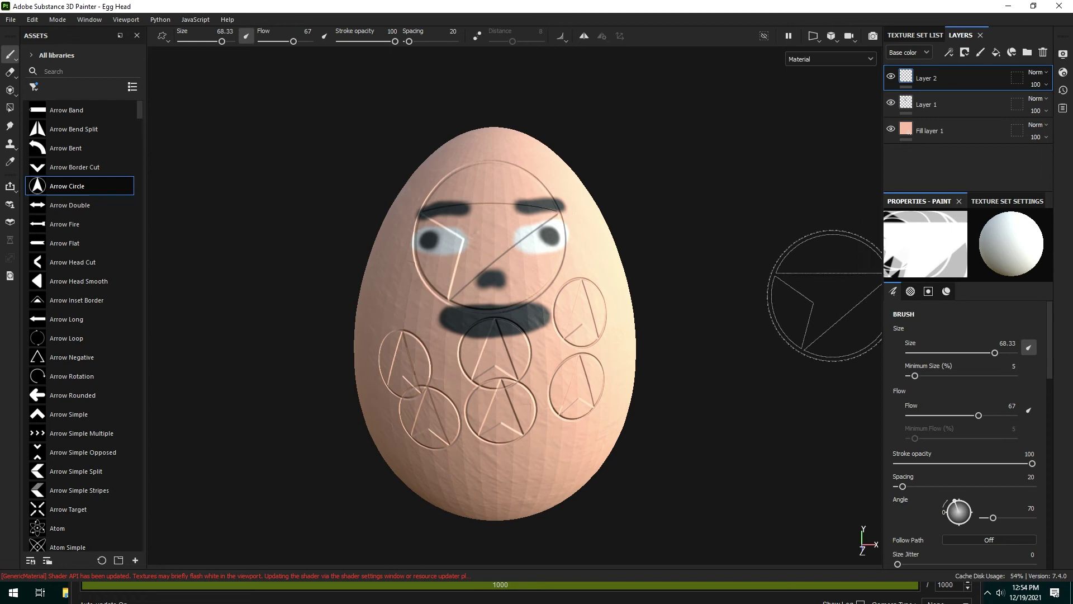
# Set brush Height to 0.6786 and stamp a large raised arrow circle on the lower egg
pyautogui.moveTo(1050, 362); pyautogui.dragTo(1055, 525)
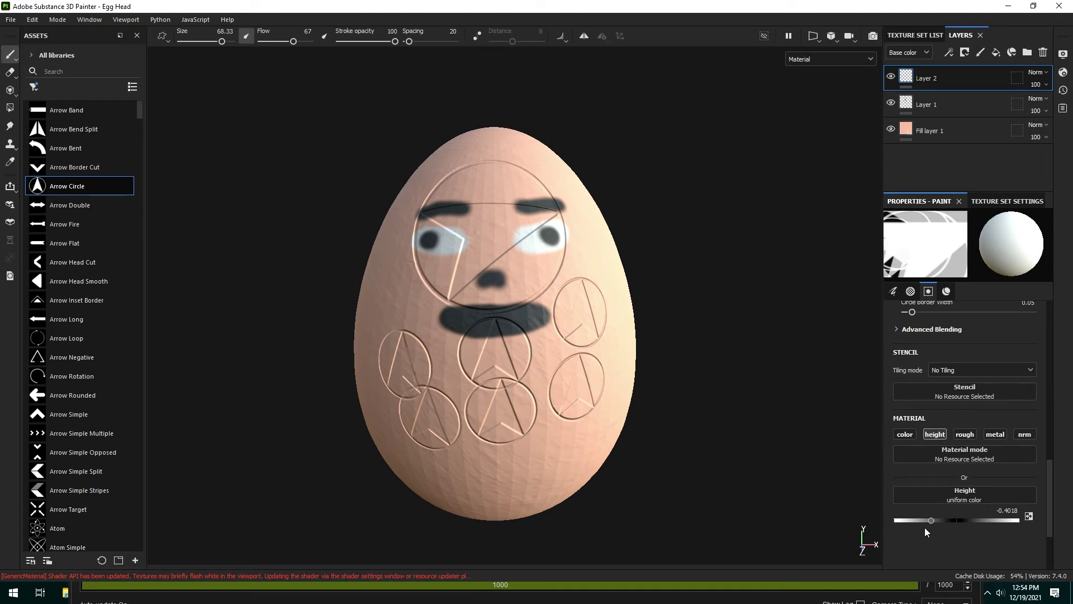
pyautogui.moveTo(933, 522); pyautogui.dragTo(962, 525)
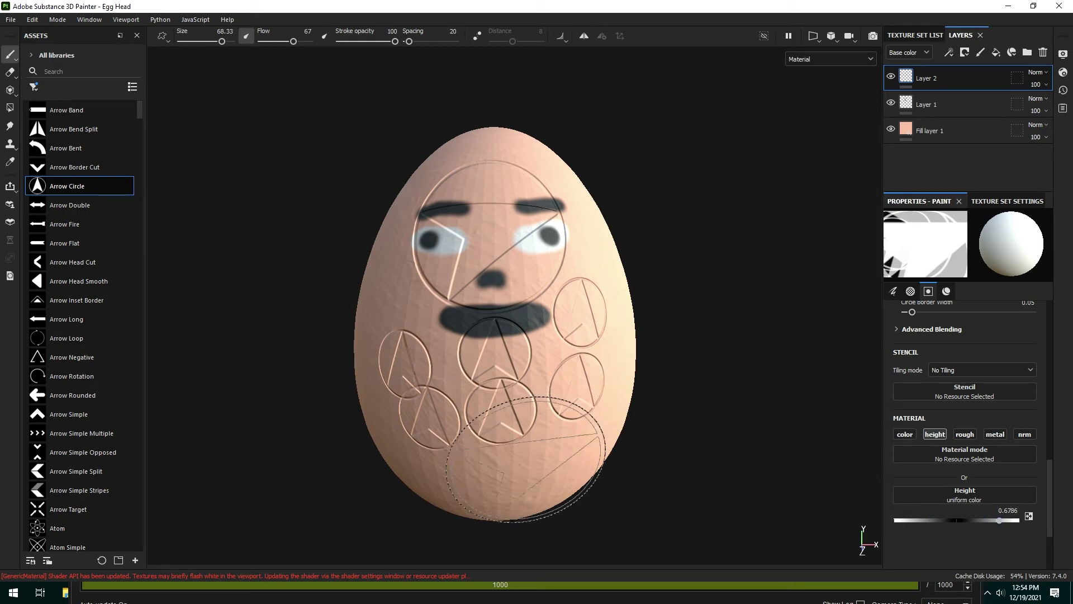
pyautogui.click(531, 464)
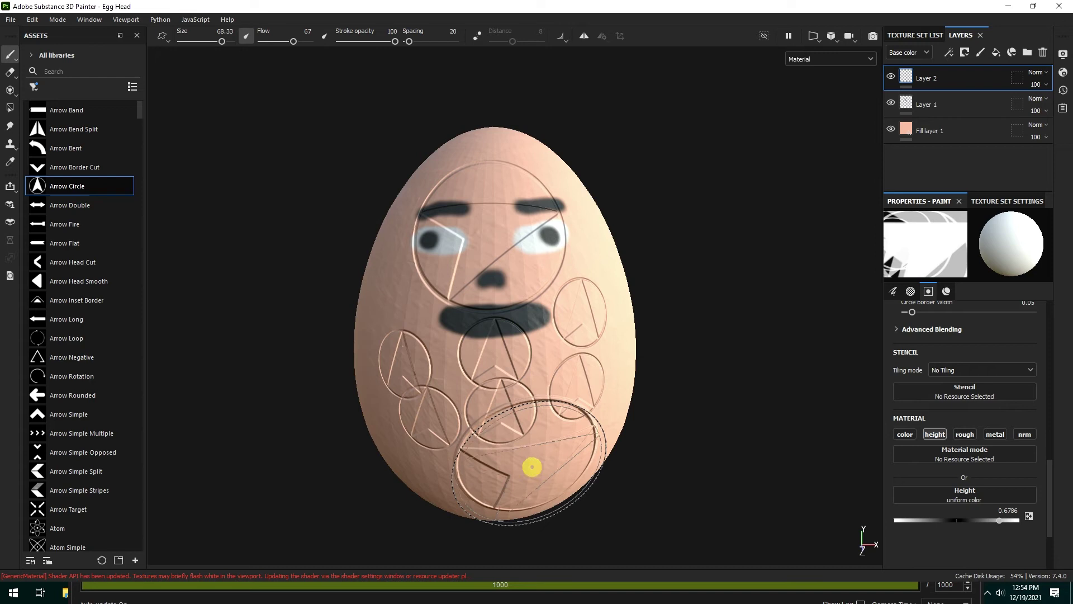
pyautogui.scroll(-1, 751, 450)
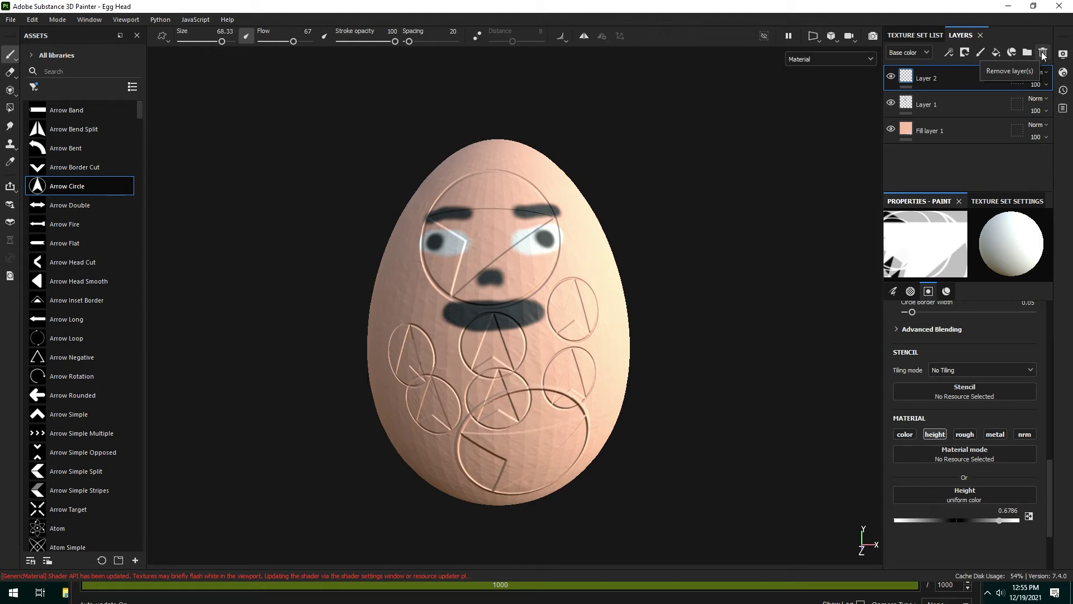
# Delete Layer 2 and set Fill layer 2 to affect only height at -0.4821
pyautogui.click(1042, 54)
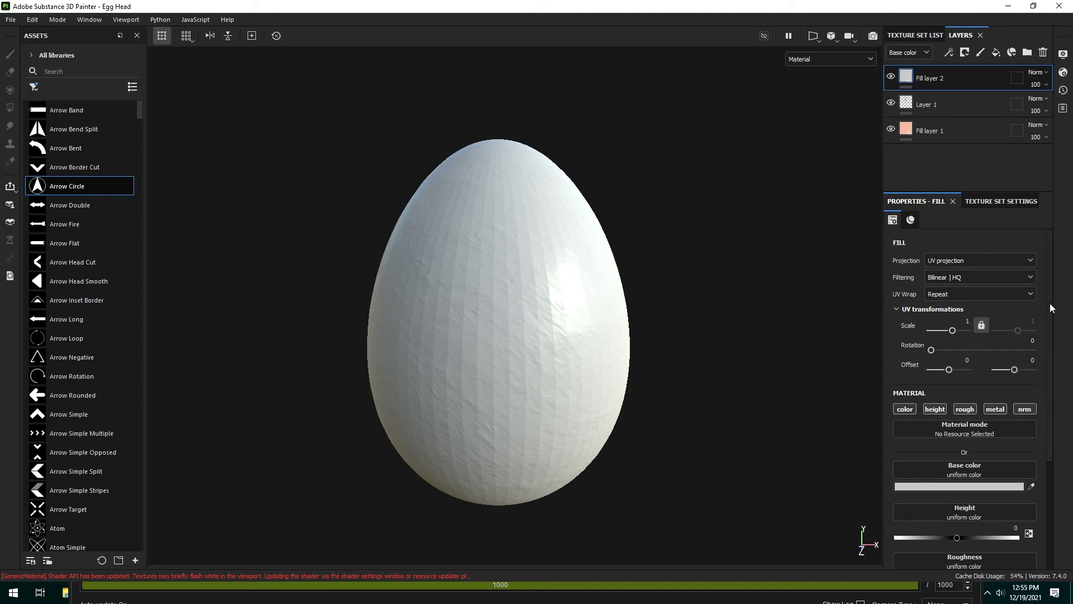
pyautogui.click(966, 410)
pyautogui.click(994, 409)
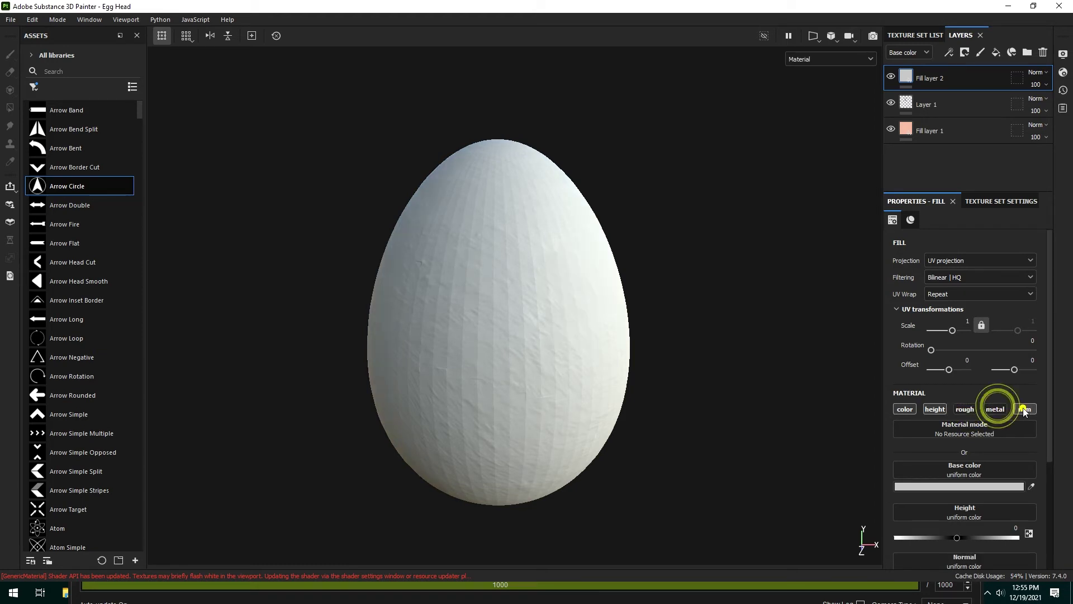
pyautogui.click(1025, 409)
pyautogui.click(902, 410)
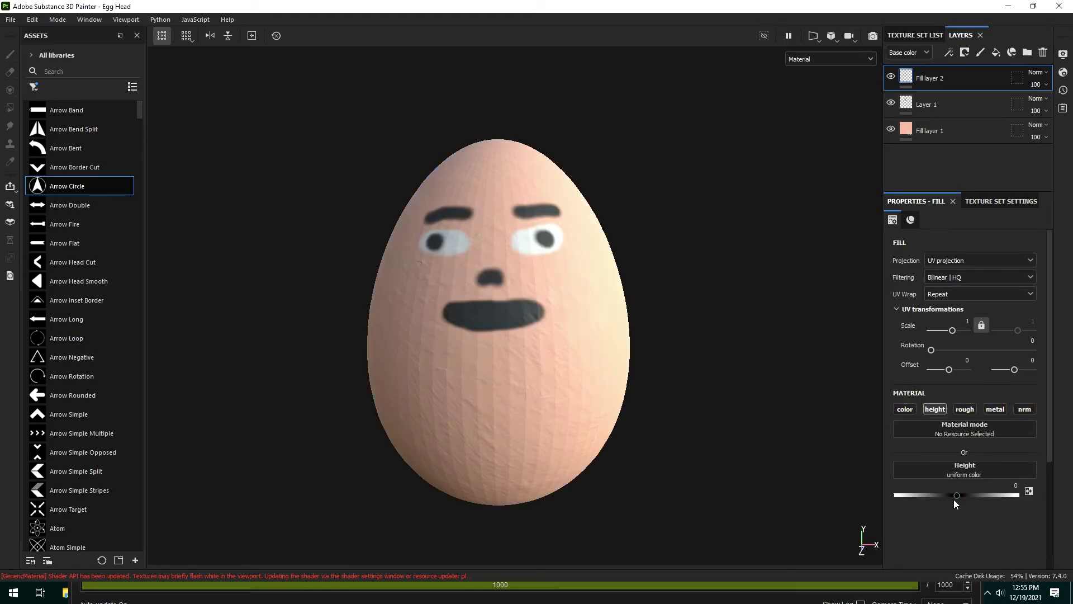
pyautogui.moveTo(957, 493); pyautogui.dragTo(927, 498)
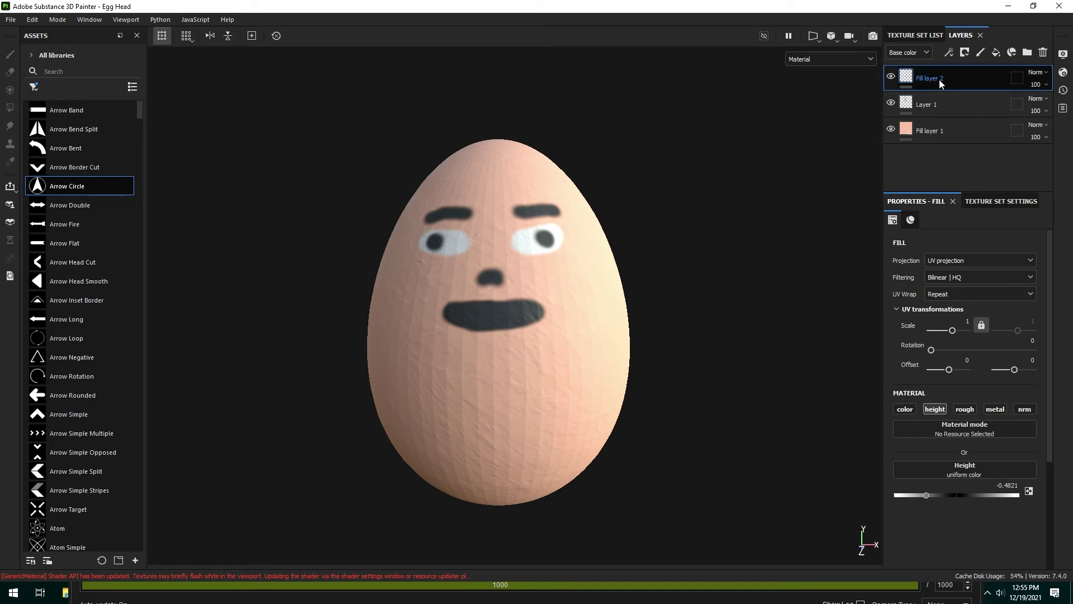
# Give Fill layer 2 a black mask and add a Paint effect to that mask
pyautogui.rightClick(907, 76)
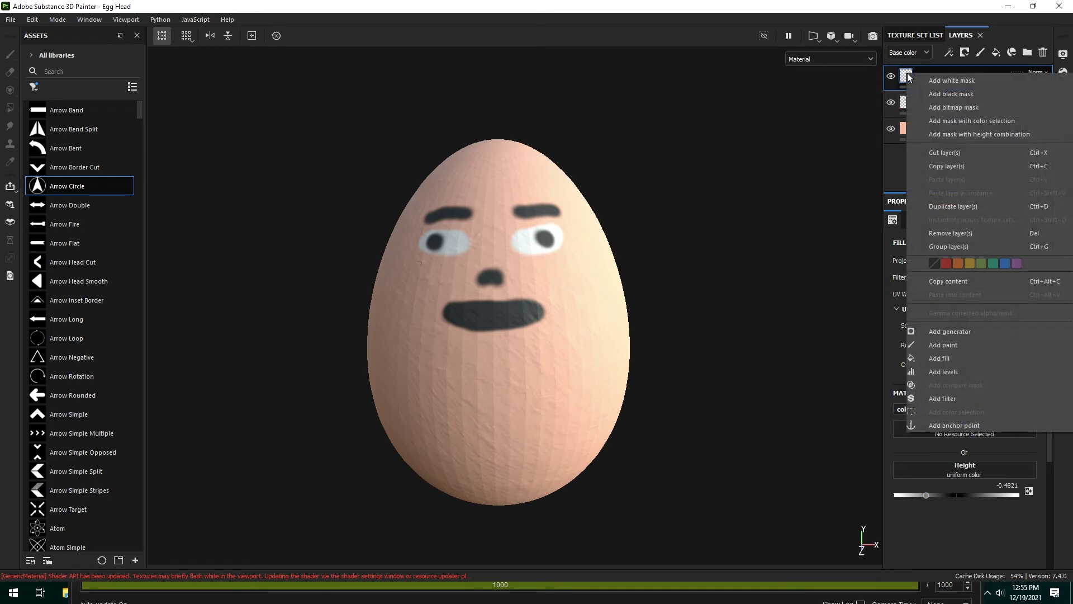
pyautogui.click(937, 94)
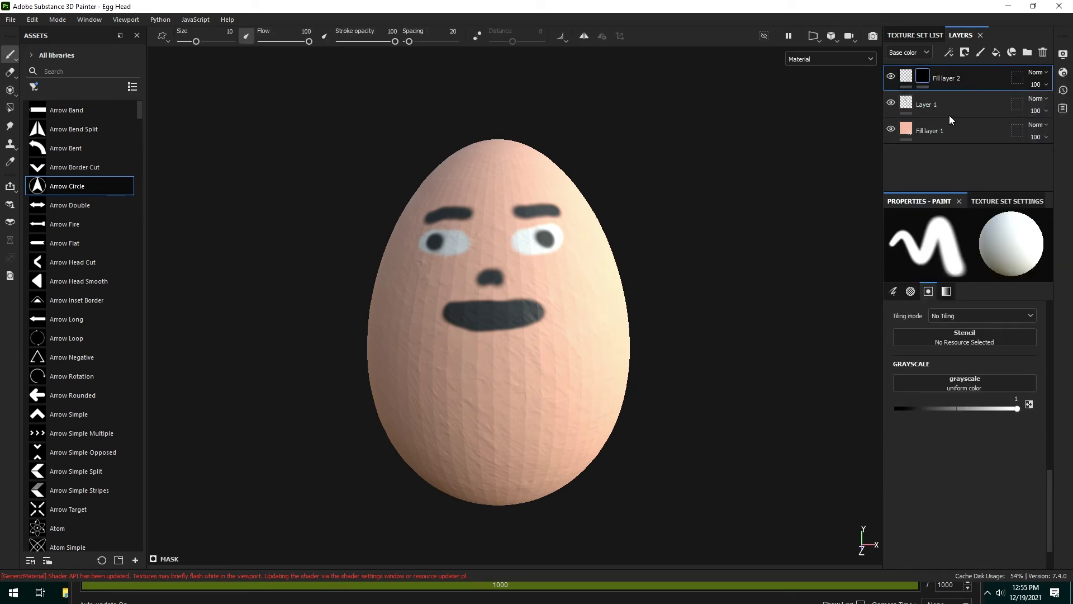
pyautogui.rightClick(922, 75)
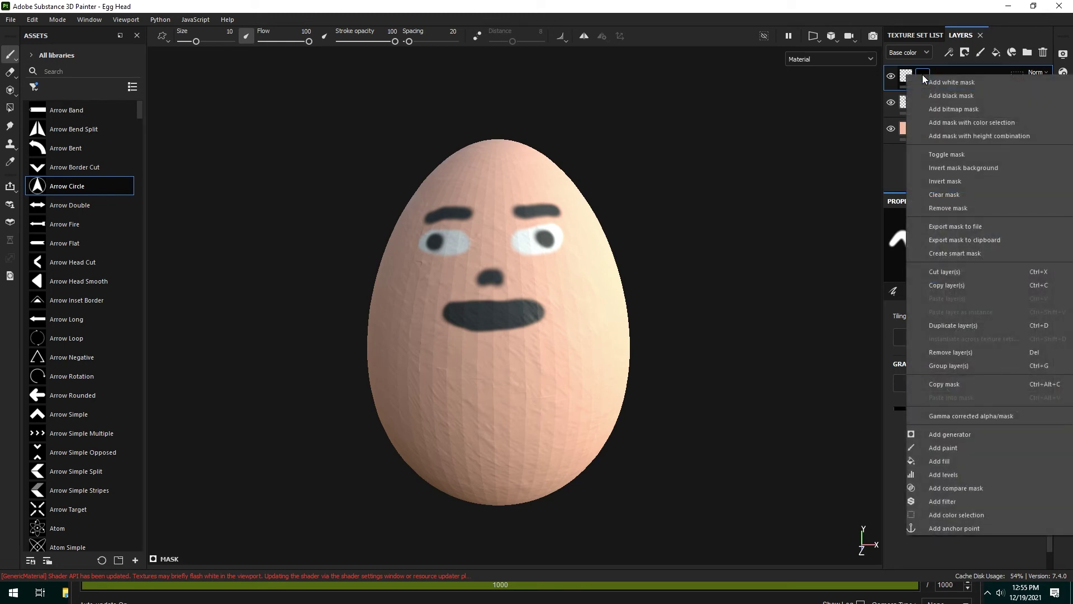
pyautogui.click(959, 447)
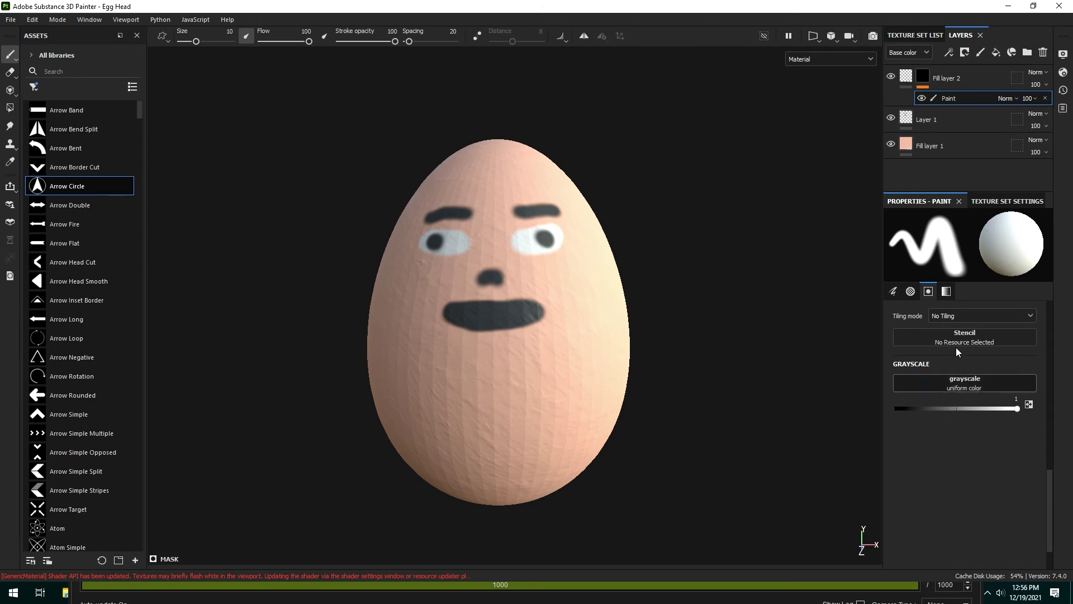
# On the mask's paint effect, use the Arrow Circle alpha at size 58.74 and stamp below the mouth
pyautogui.click(953, 99)
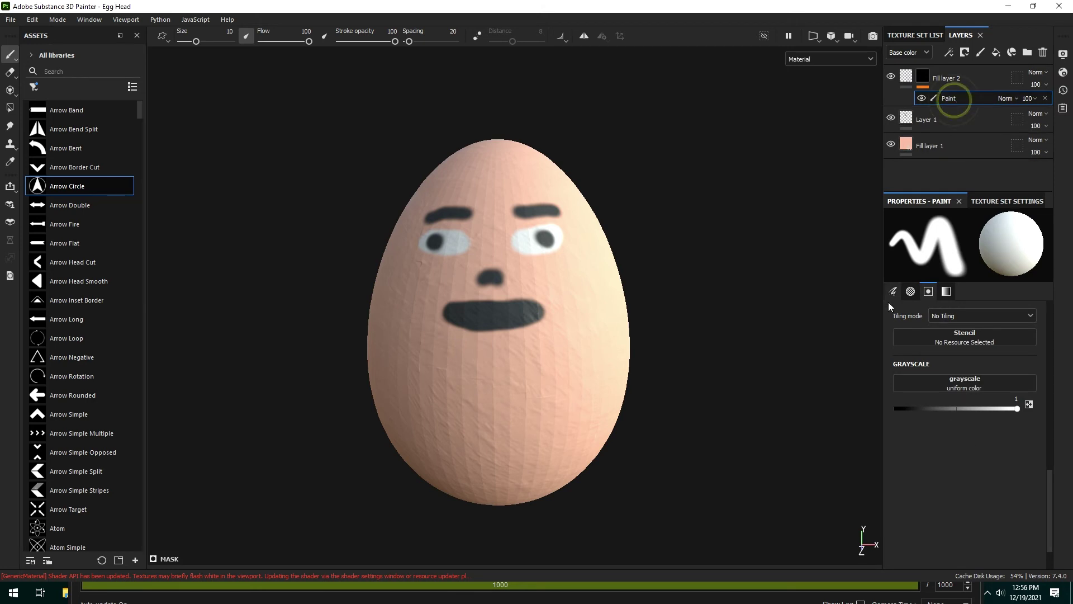
pyautogui.click(895, 291)
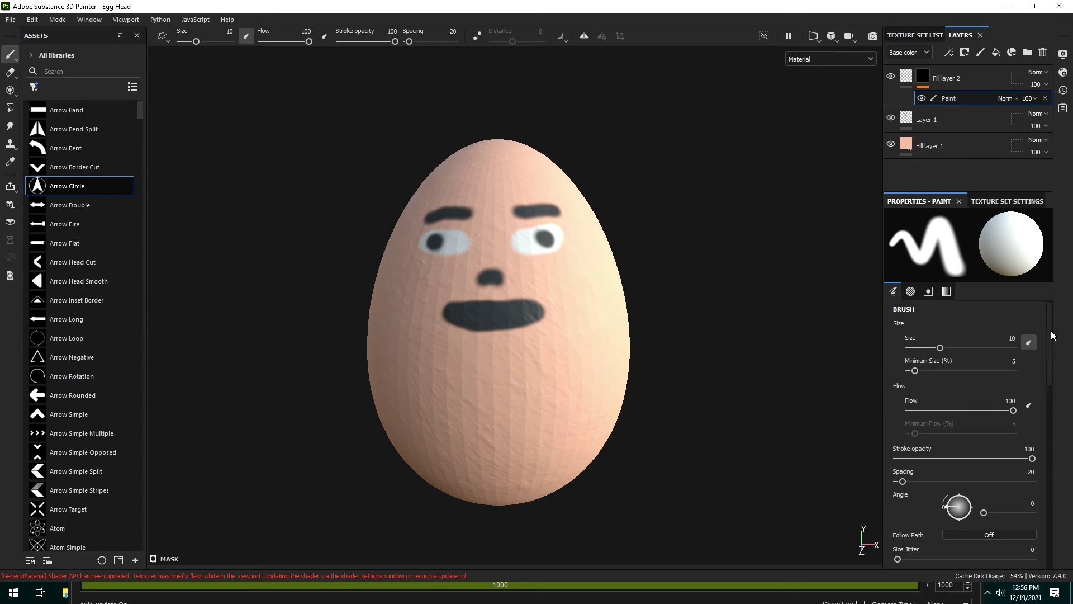
pyautogui.moveTo(1049, 330); pyautogui.dragTo(1062, 431)
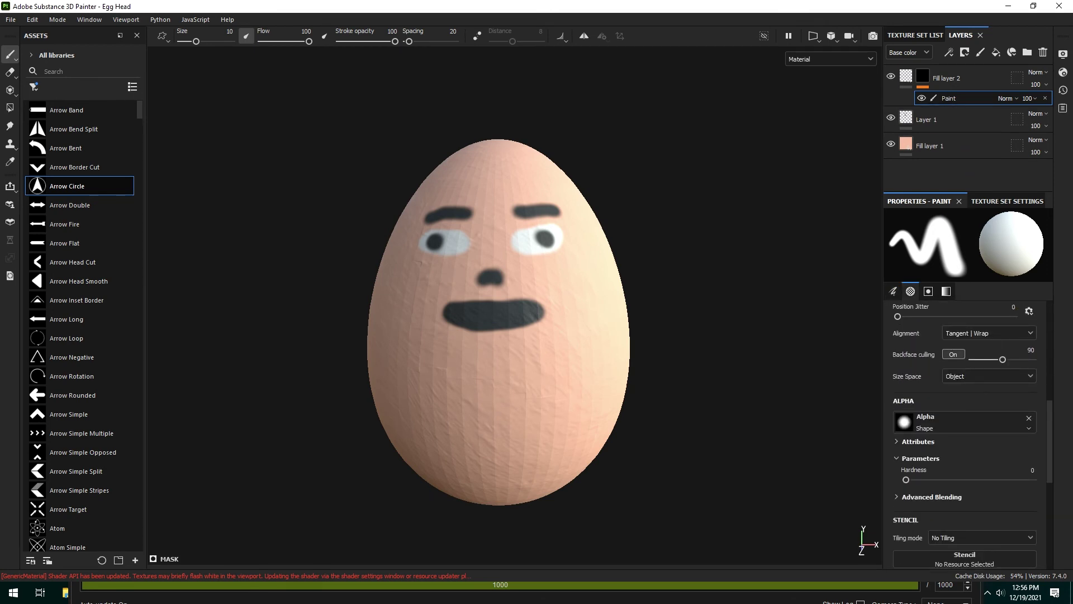
pyautogui.click(38, 188)
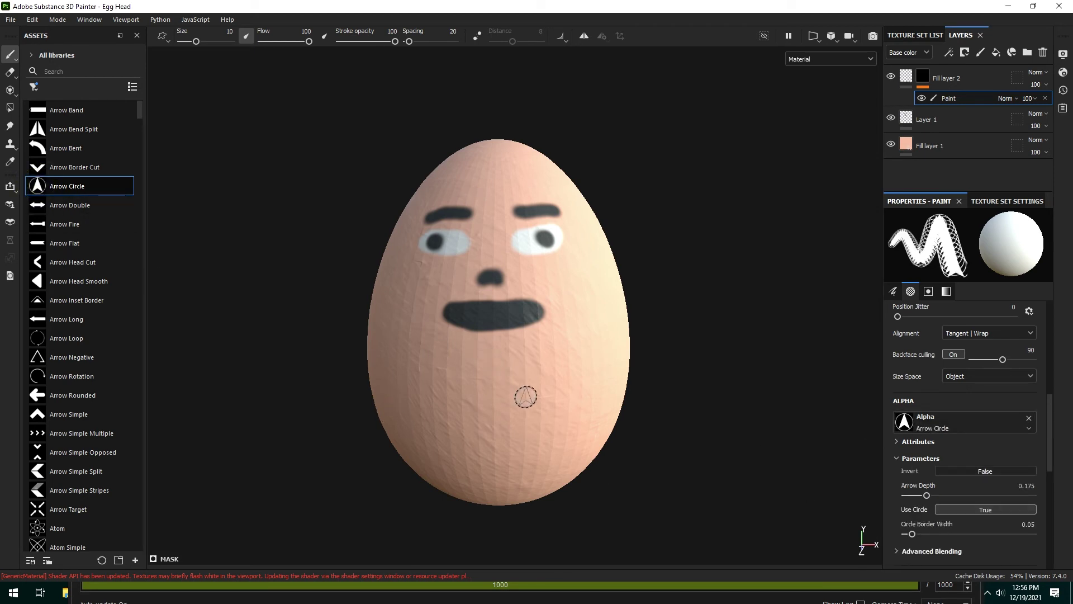
pyautogui.keyDown('ctrl'); pyautogui.moveTo(527, 398); pyautogui.dragTo(592, 398, button='right'); pyautogui.keyUp('ctrl')
pyautogui.keyDown('ctrl'); pyautogui.moveTo(525, 396); pyautogui.dragTo(524, 396, button='right'); pyautogui.keyUp('ctrl')
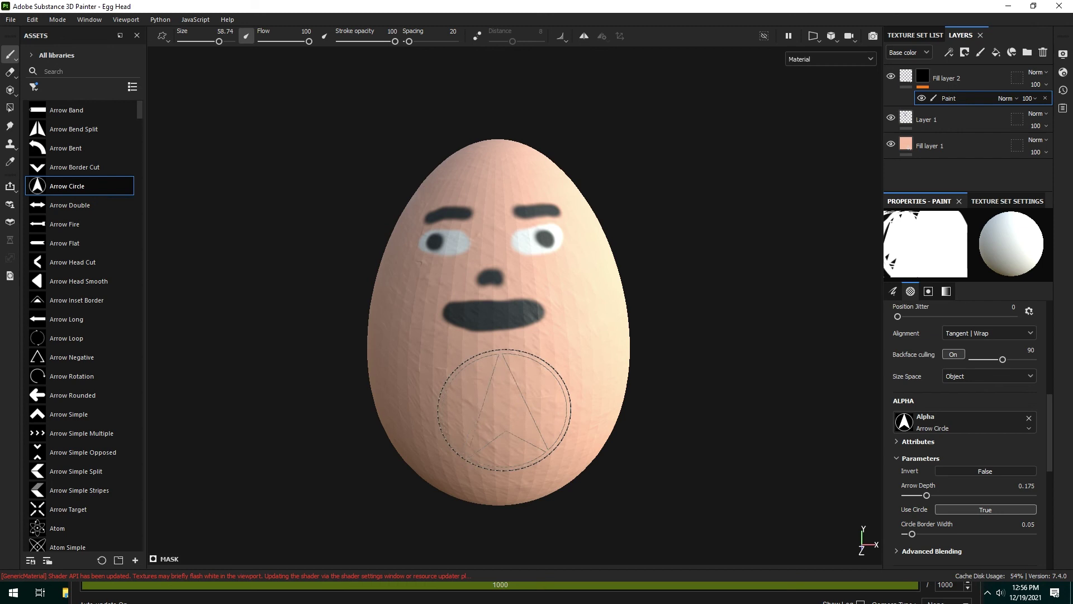
pyautogui.click(506, 406)
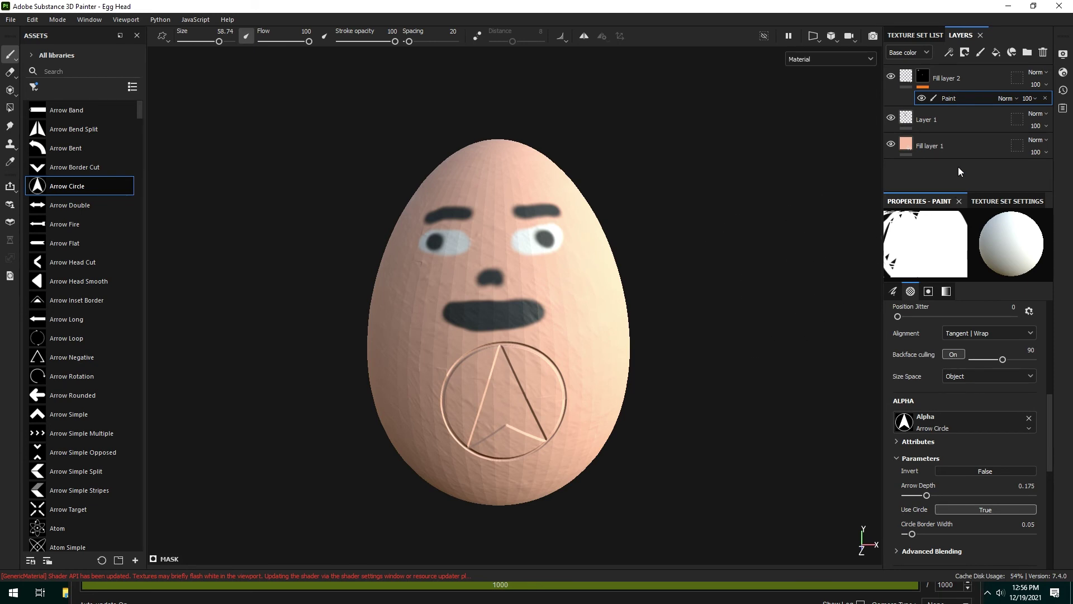
# Lower Fill layer 2's height slightly and enable its color channel with base color red AC2626
pyautogui.click(905, 80)
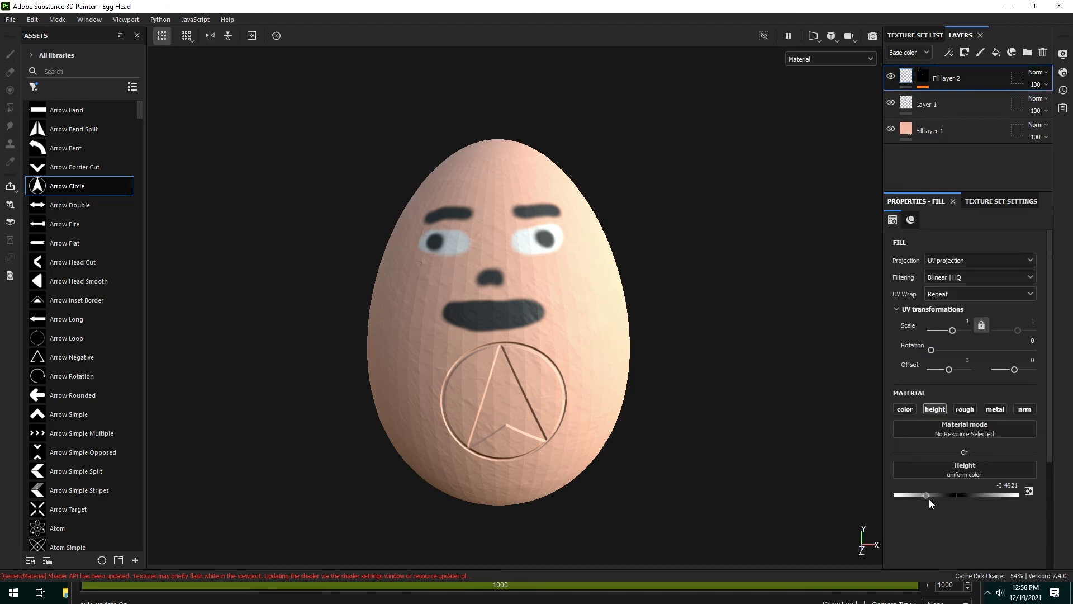
pyautogui.moveTo(926, 494)
pyautogui.mouseDown()
pyautogui.moveTo(998, 486)
pyautogui.moveTo(919, 494)
pyautogui.mouseUp()
pyautogui.click(905, 409)
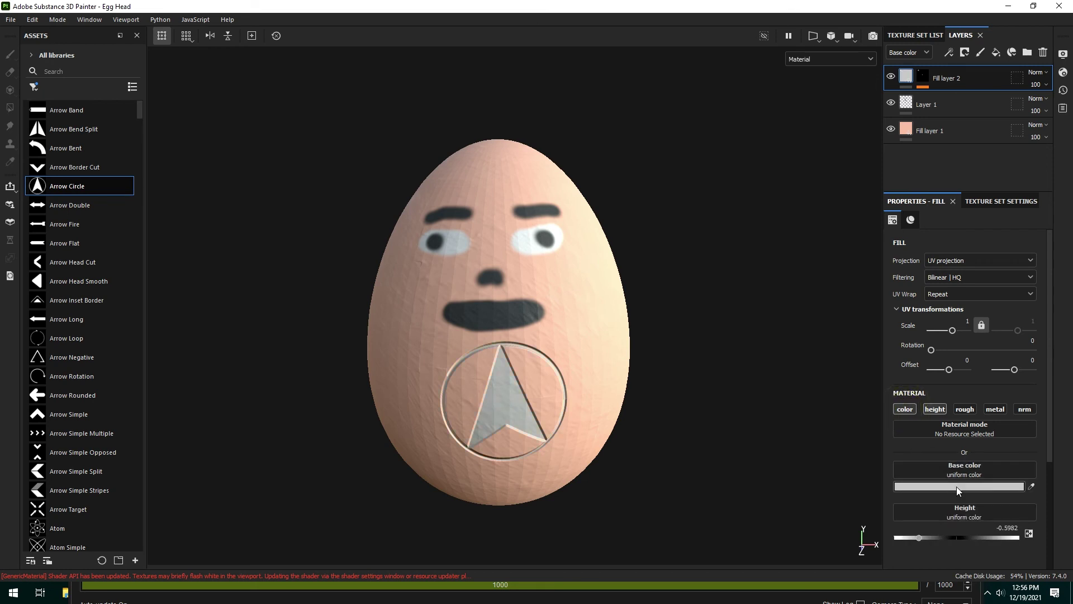
pyautogui.click(952, 485)
pyautogui.click(898, 420)
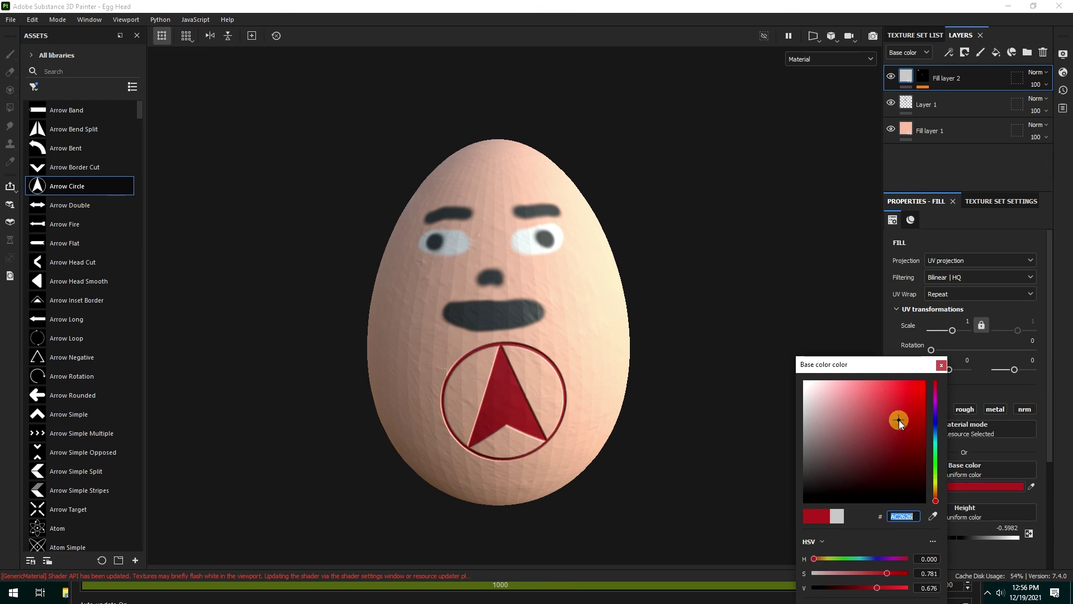
pyautogui.moveTo(874, 369); pyautogui.dragTo(775, 133)
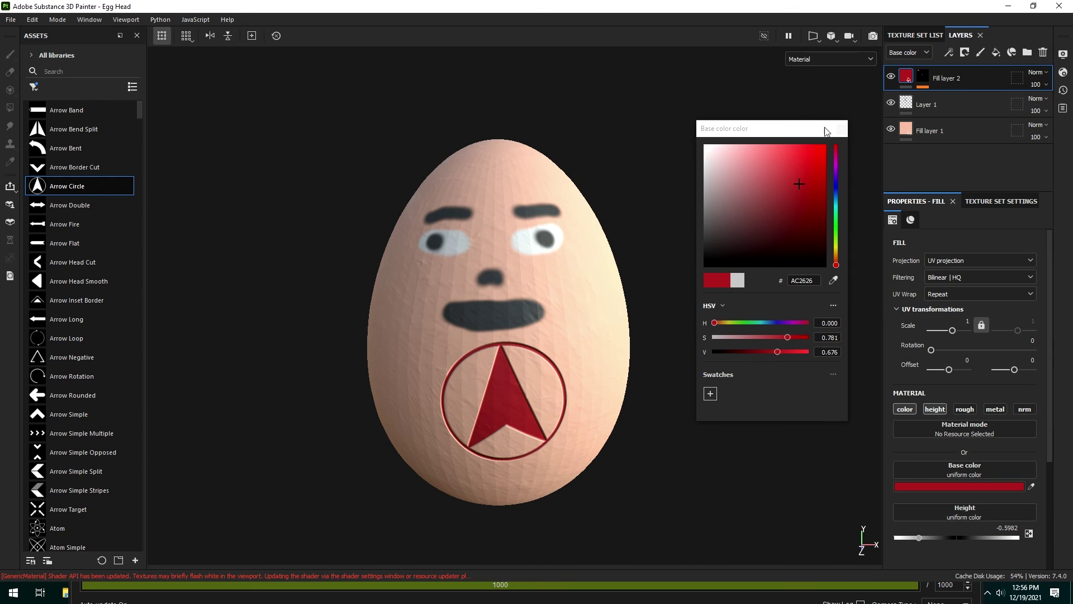
pyautogui.click(845, 129)
pyautogui.rightClick(921, 78)
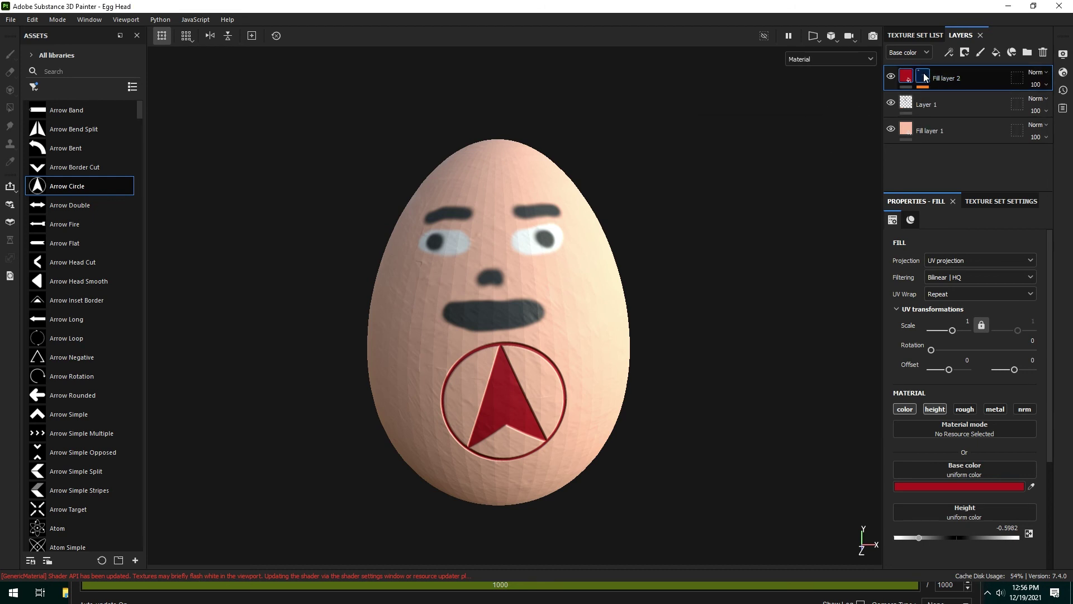
pyautogui.click(915, 97)
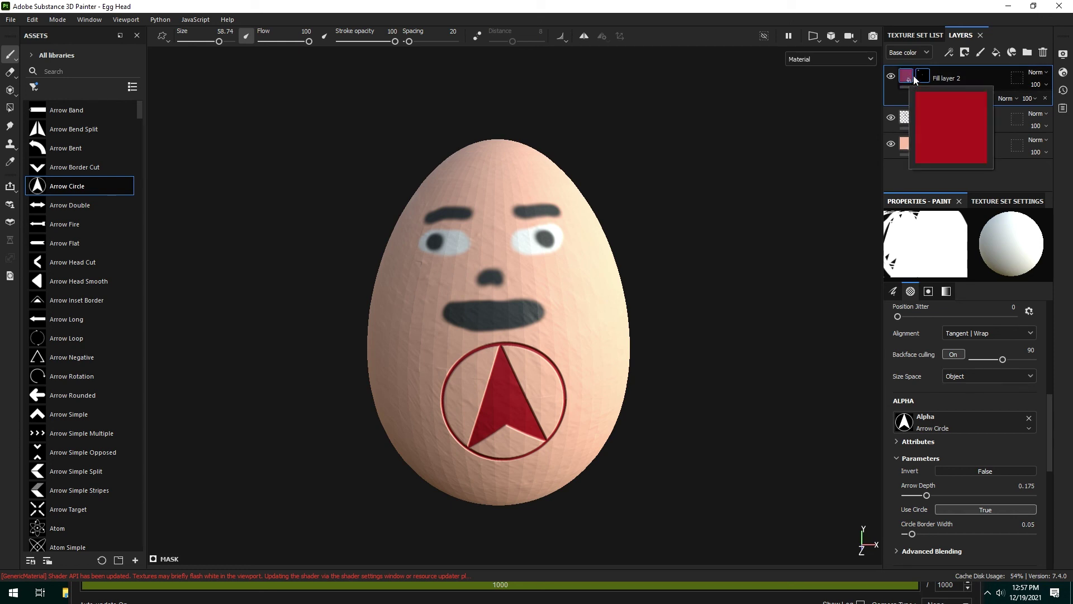
pyautogui.moveTo(922, 80)
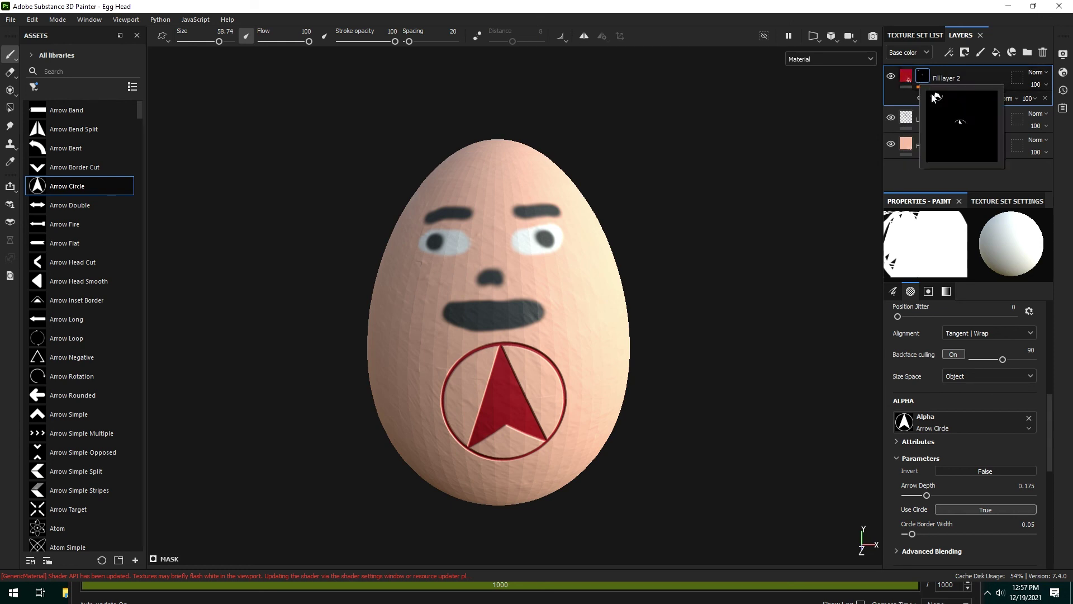